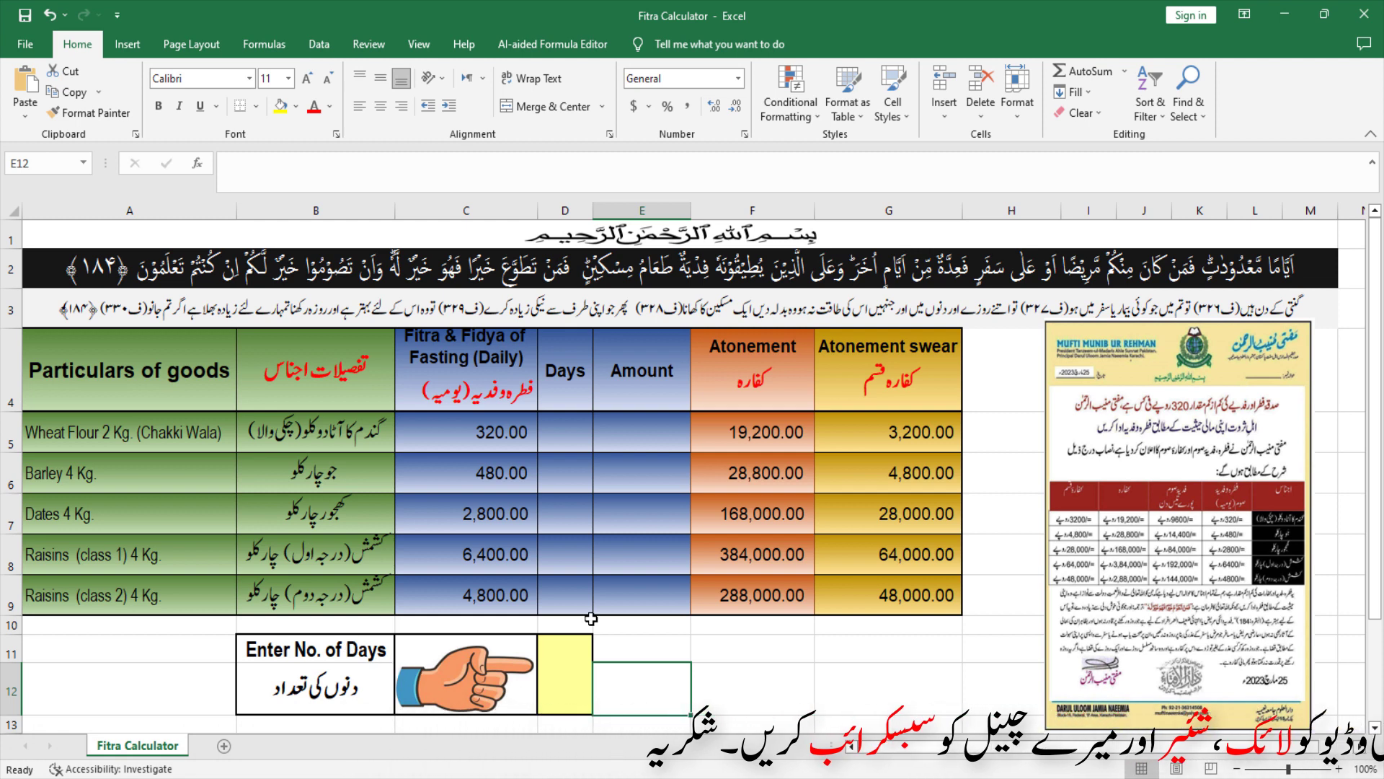
Step: Check the item rows, then enter 15 as the number of days in D11
{"action": "left_click", "coordinate": [563, 688]}
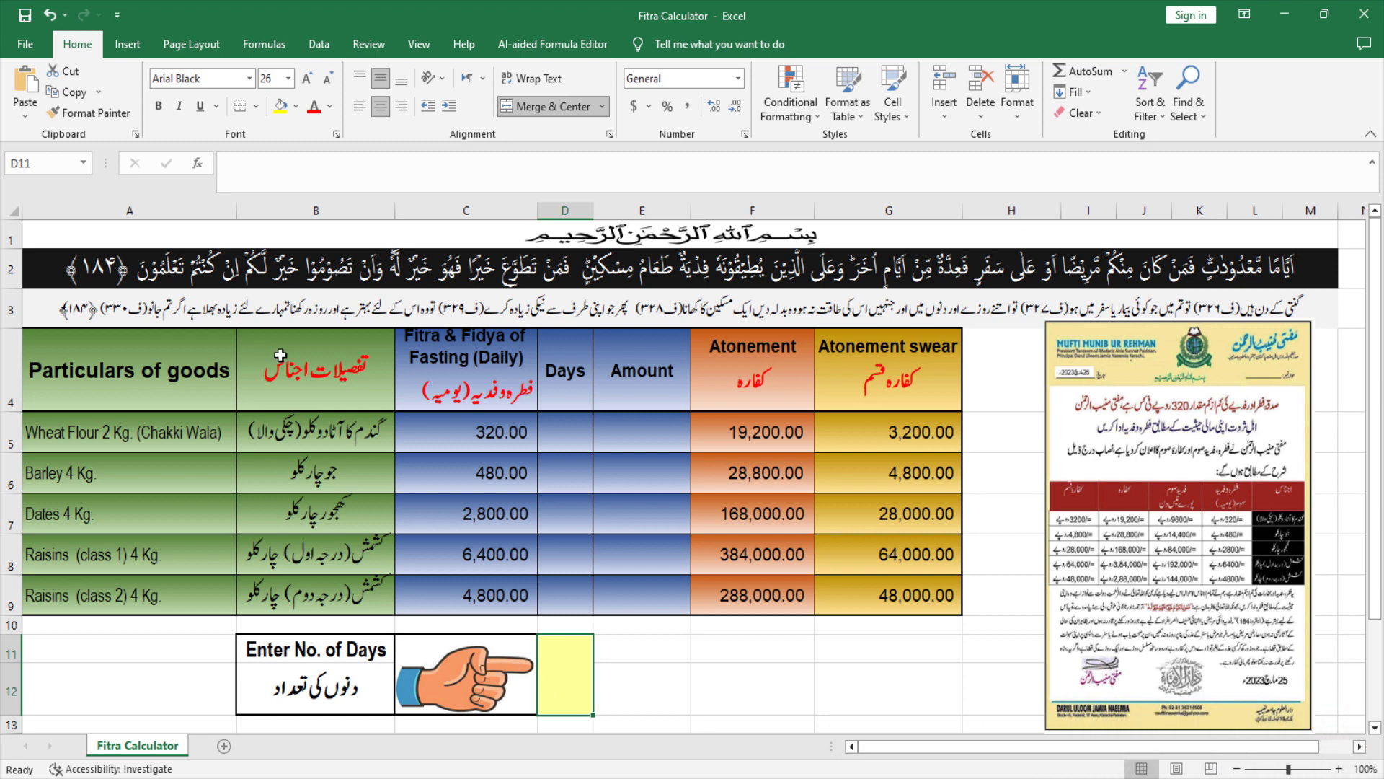
{"action": "left_click", "coordinate": [370, 431]}
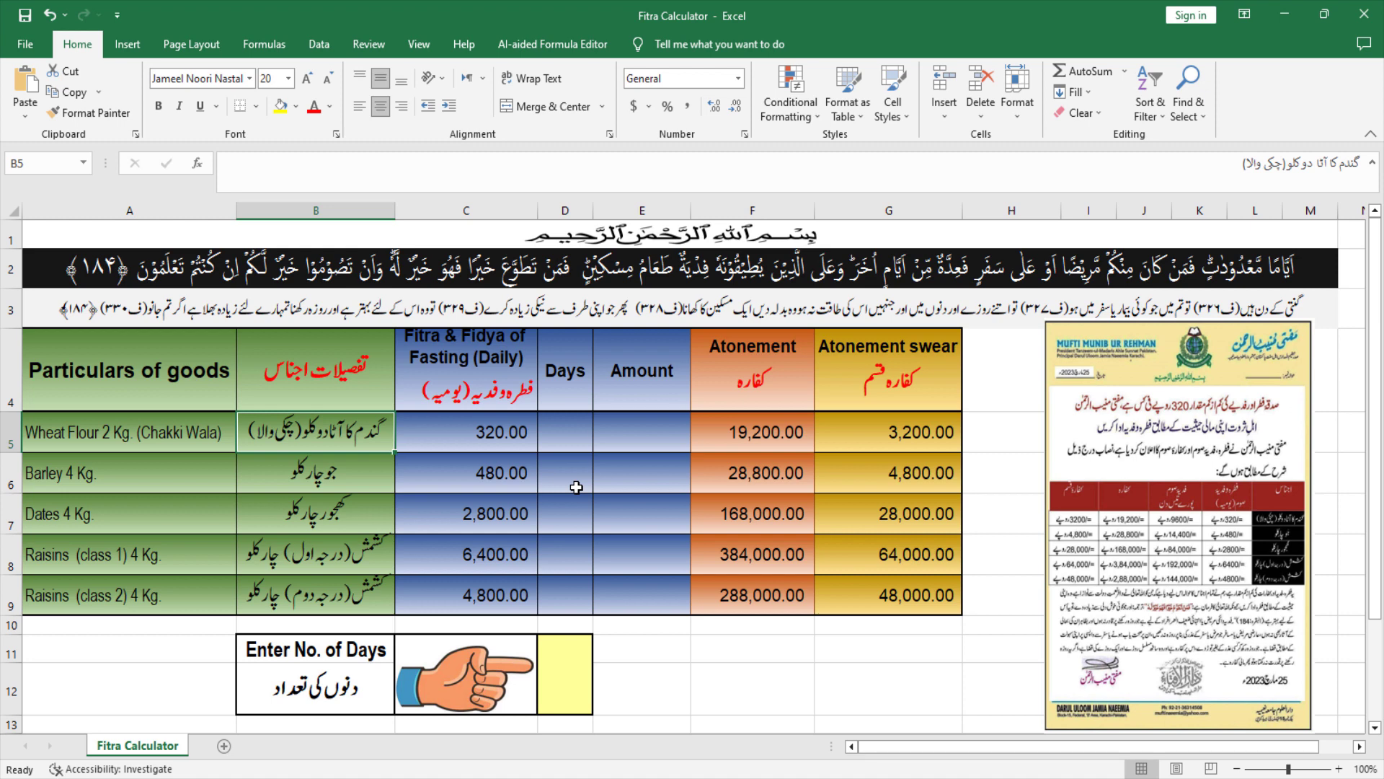
{"action": "left_click", "coordinate": [577, 431]}
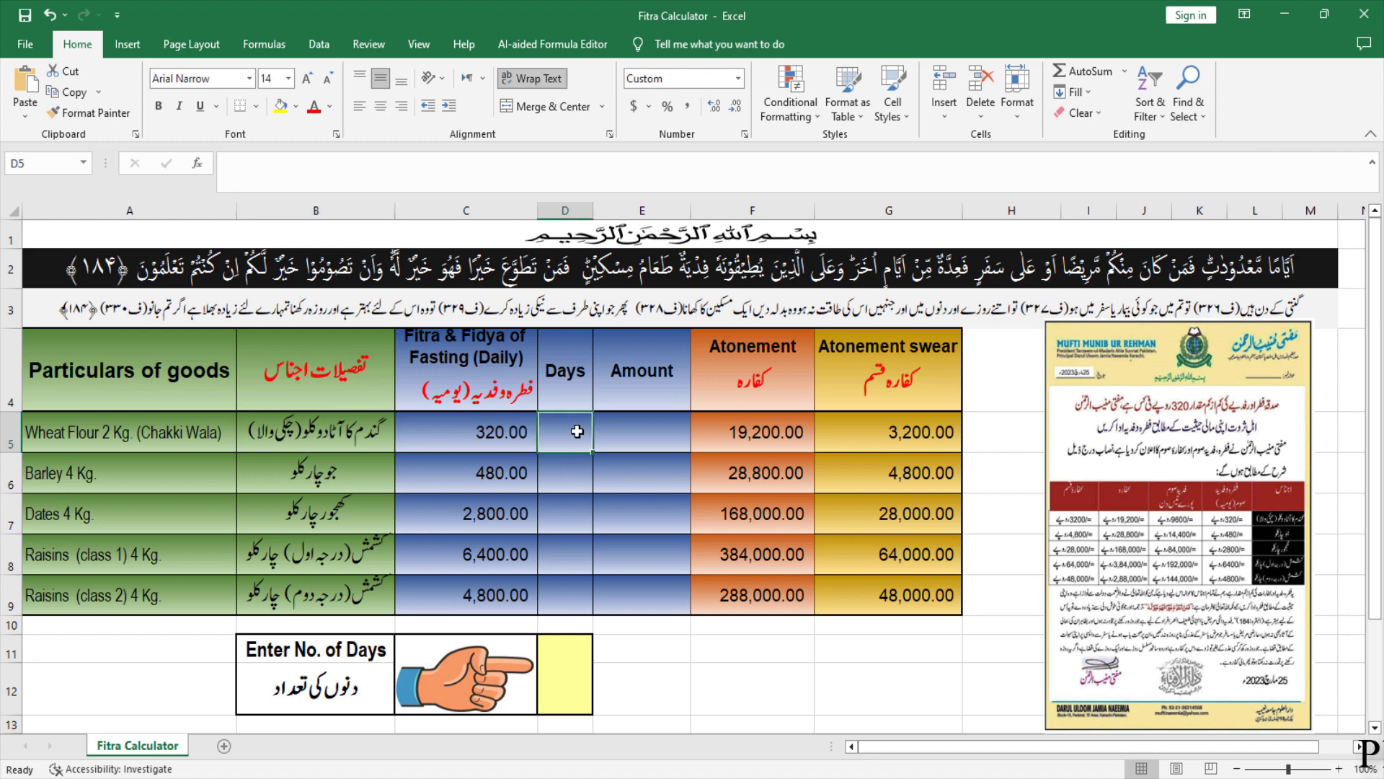
{"action": "left_click", "coordinate": [645, 432]}
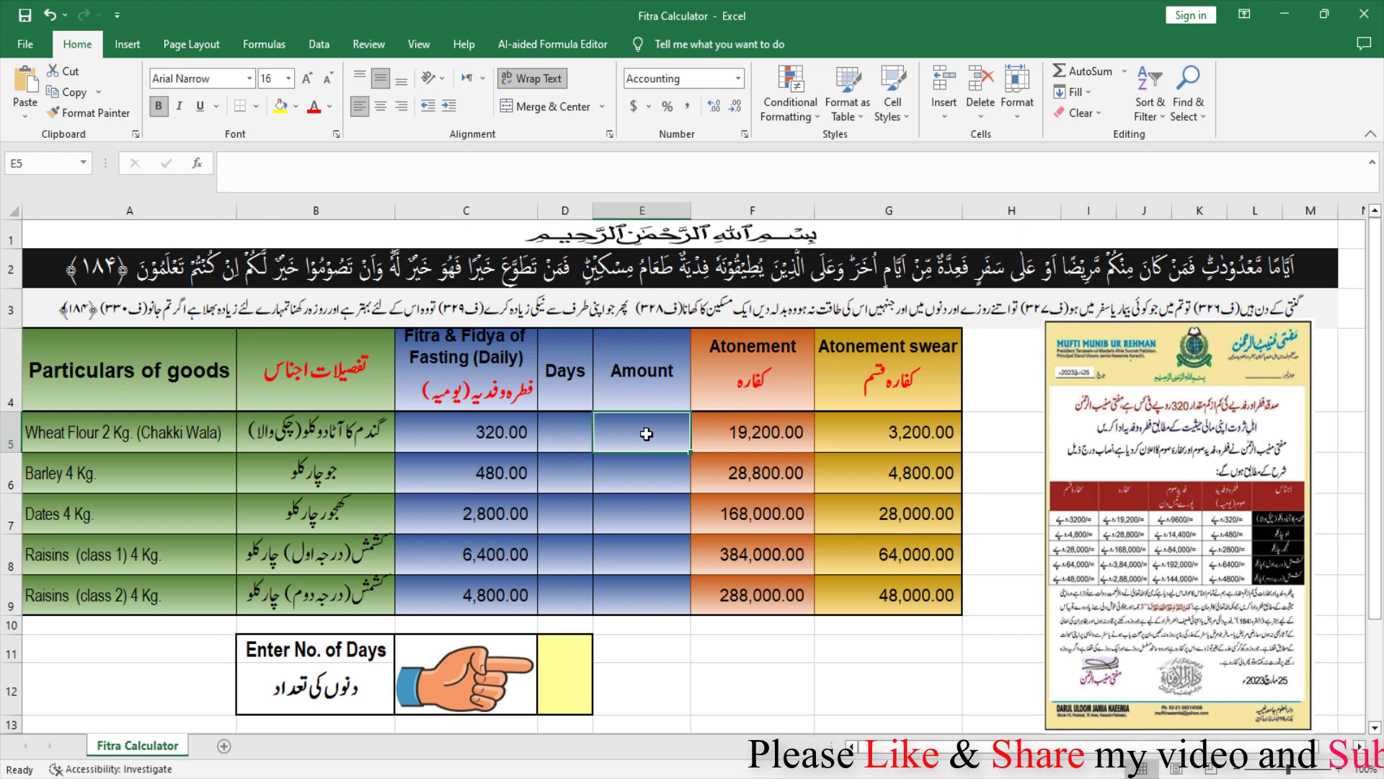
{"action": "left_click", "coordinate": [567, 676]}
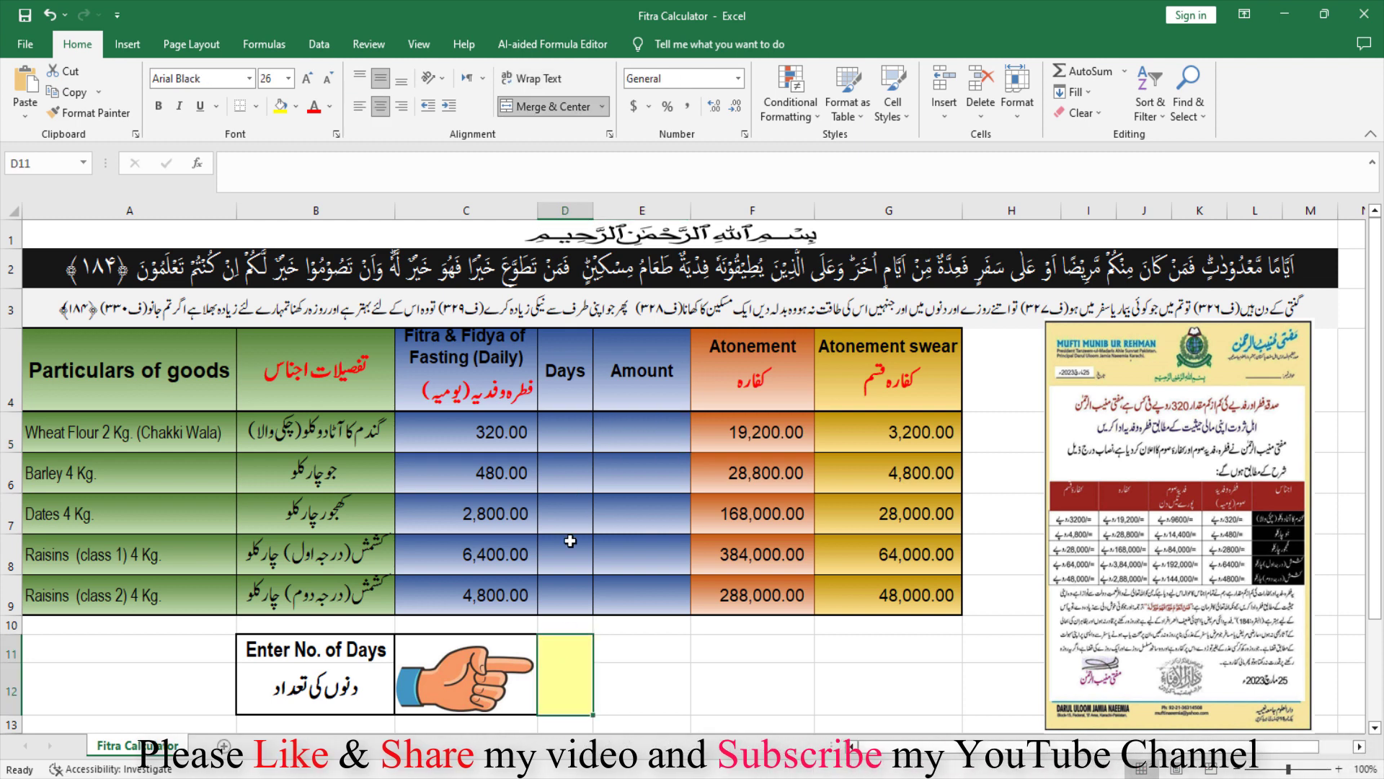
{"action": "type", "text": "15"}
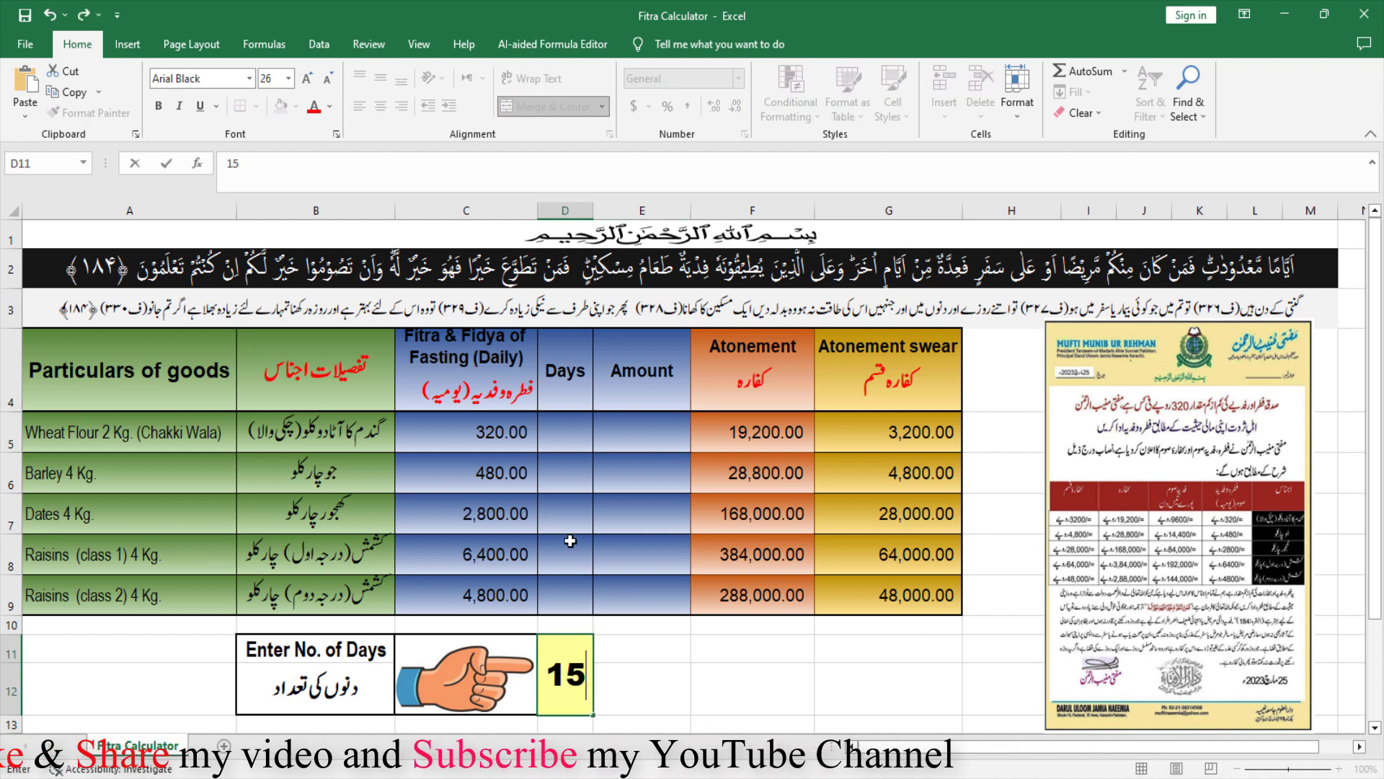
{"action": "key", "text": "Return"}
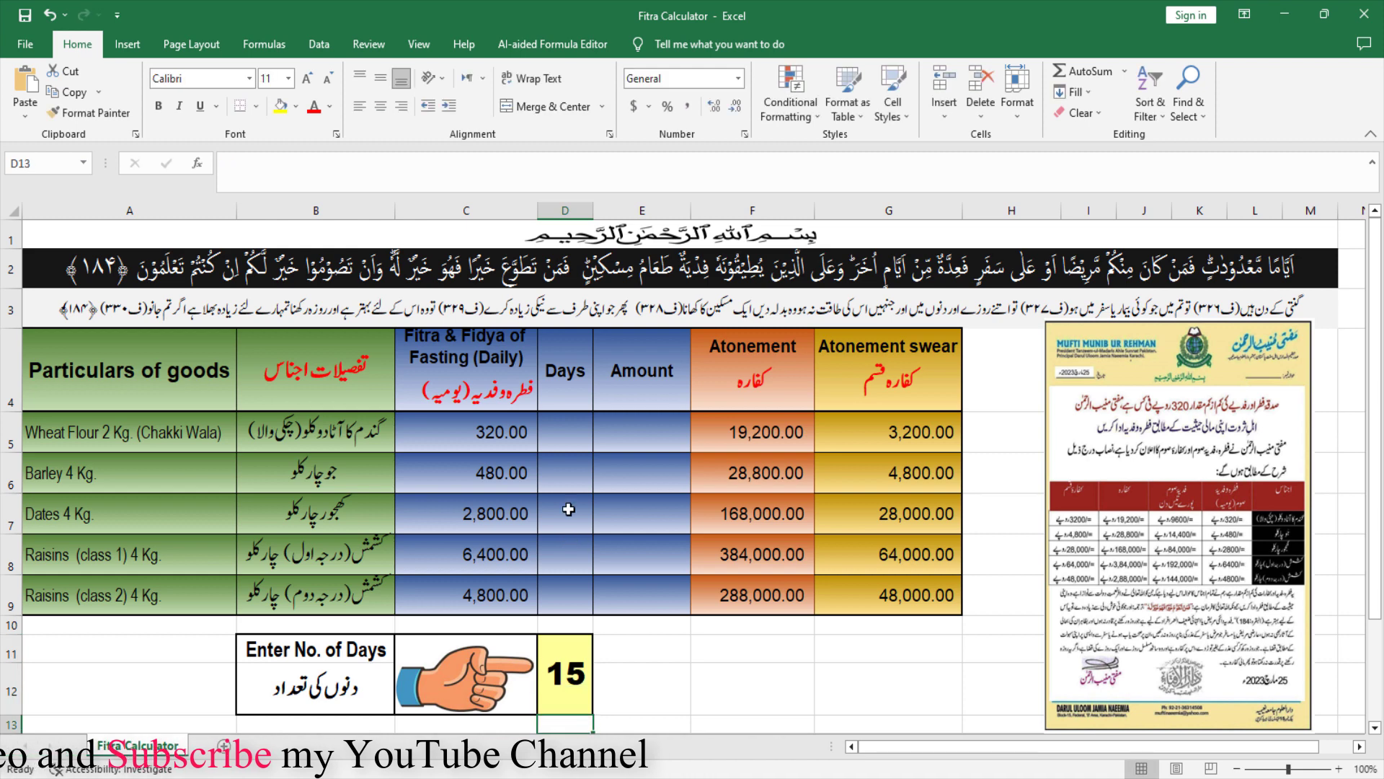
Step: Enter the formula =$D$11 in Days cell D5
{"action": "left_click", "coordinate": [570, 443]}
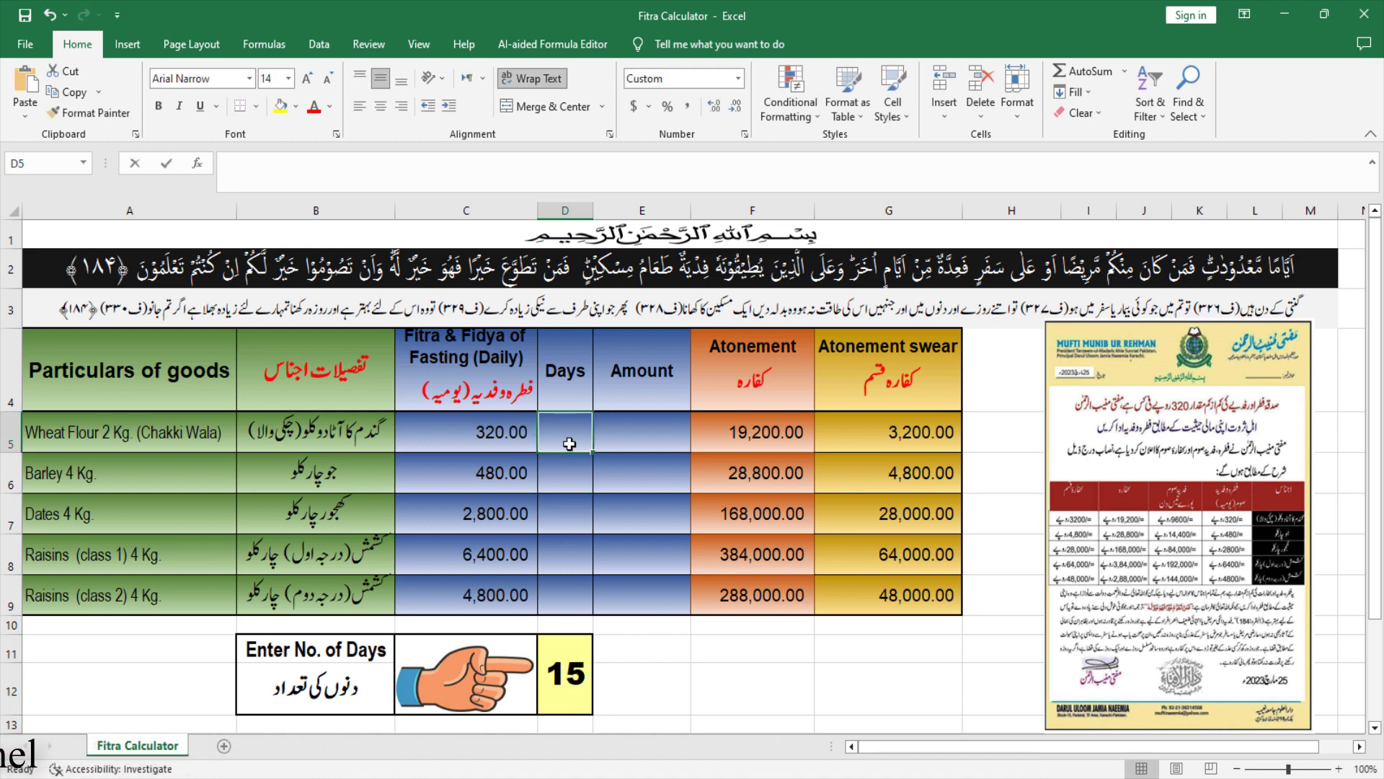
{"action": "type", "text": "="}
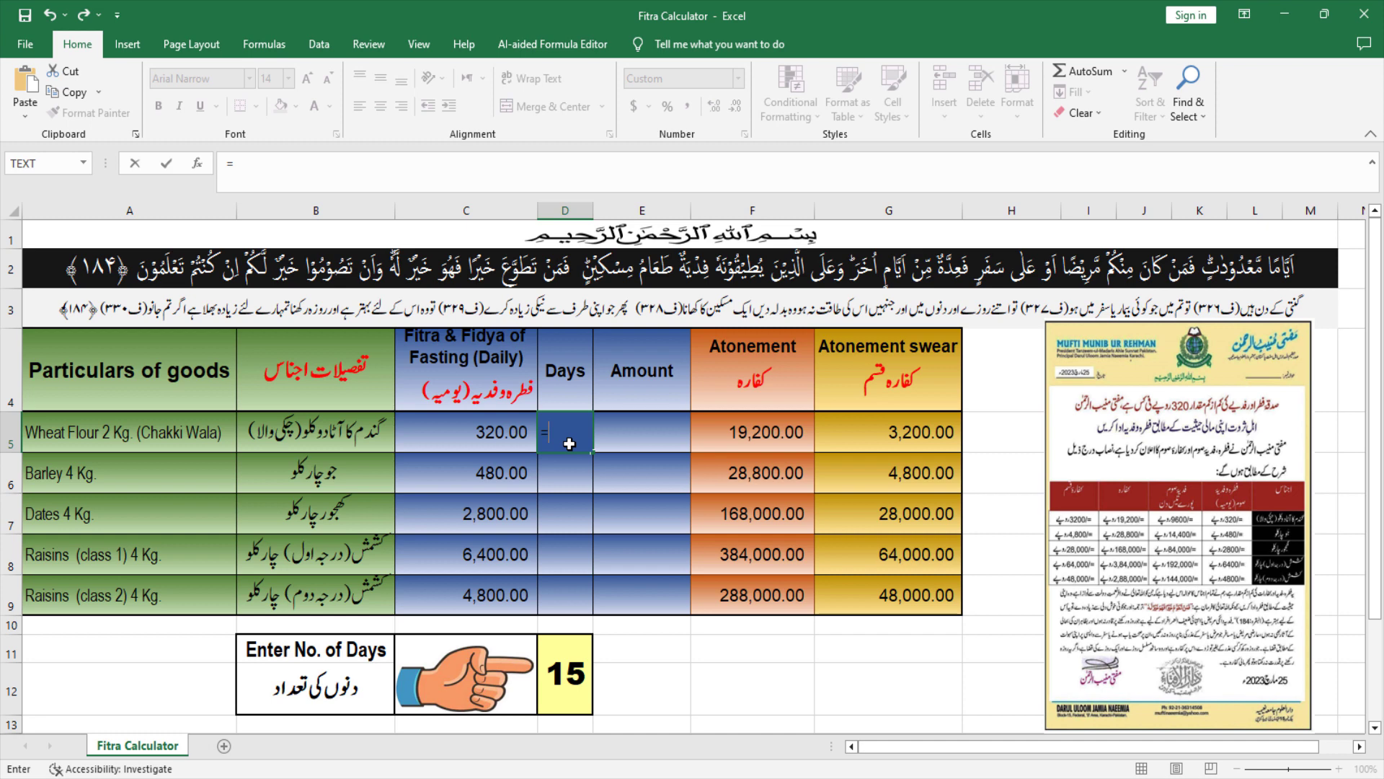
{"action": "left_click", "coordinate": [557, 672]}
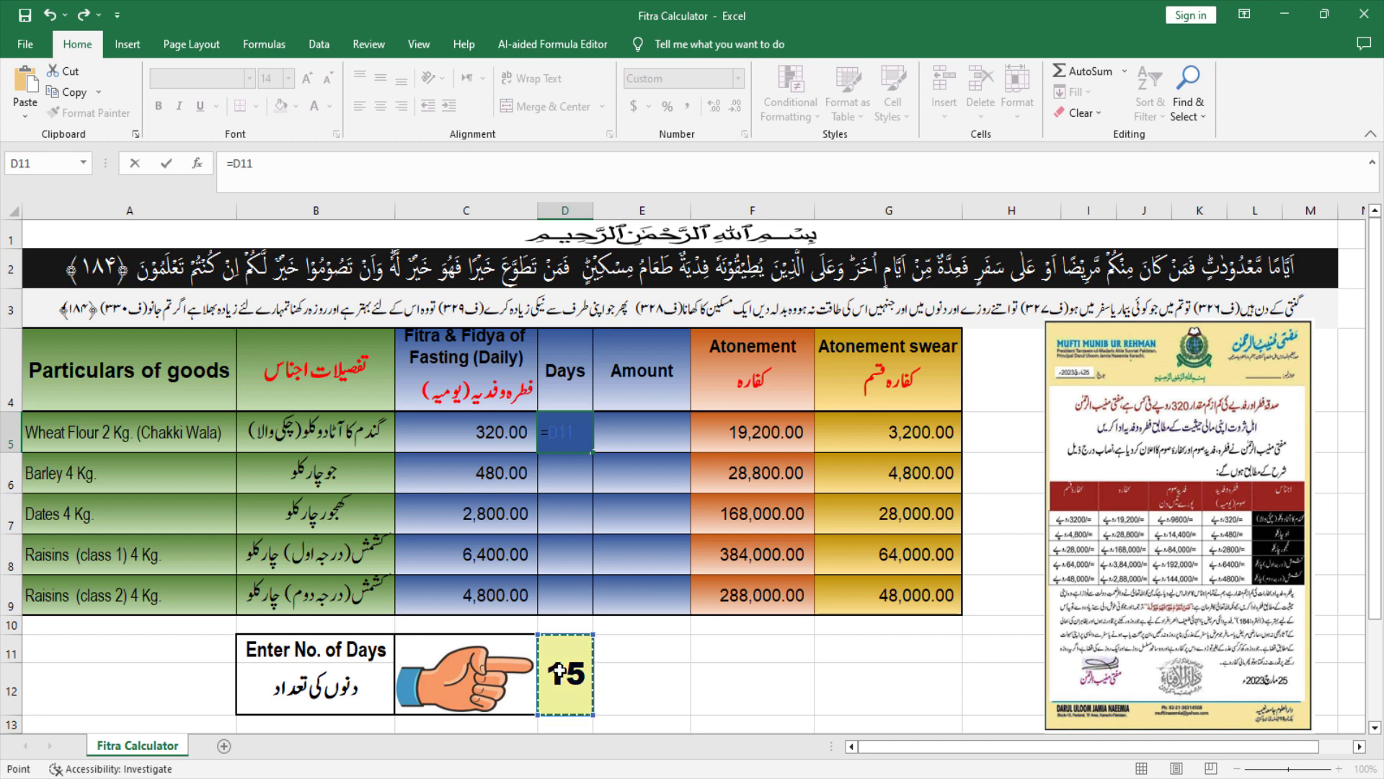
{"action": "key", "text": "F4"}
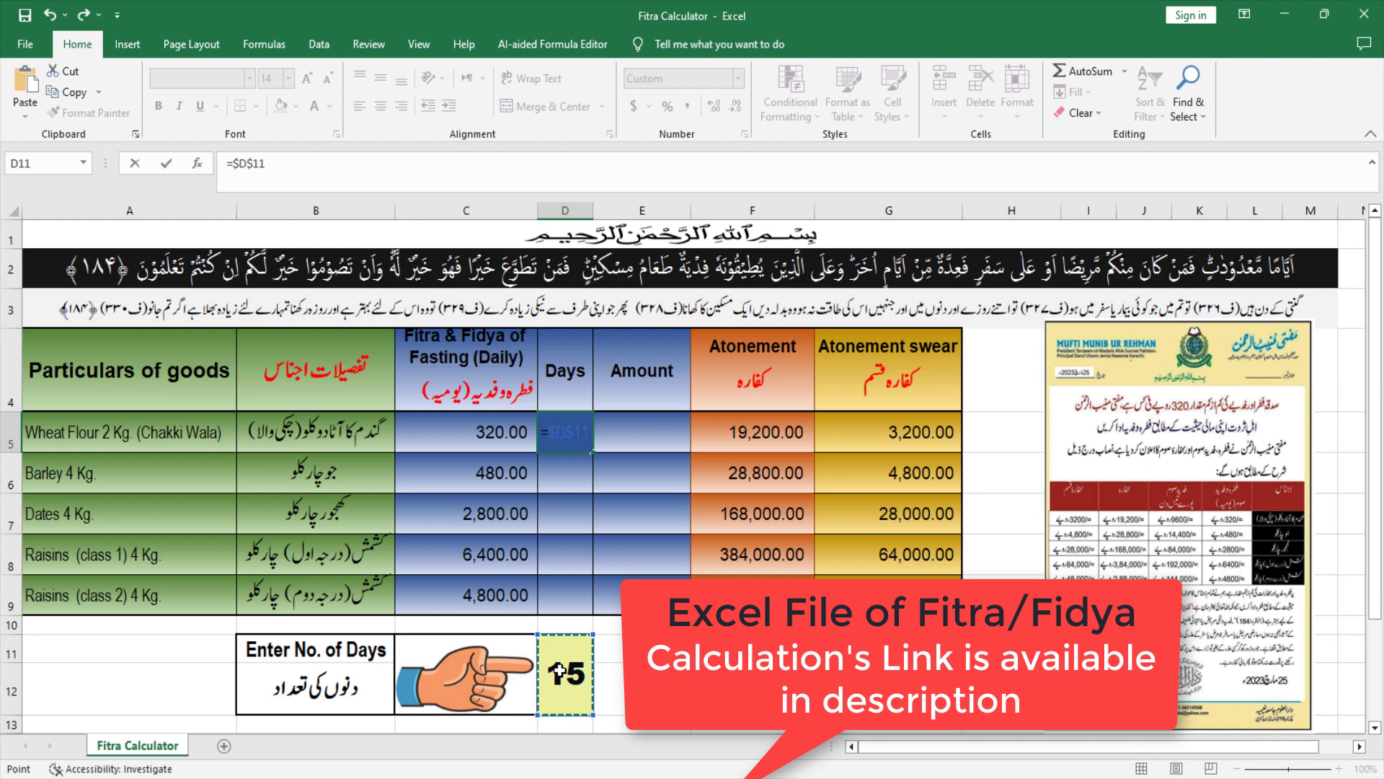
{"action": "key", "text": "Return"}
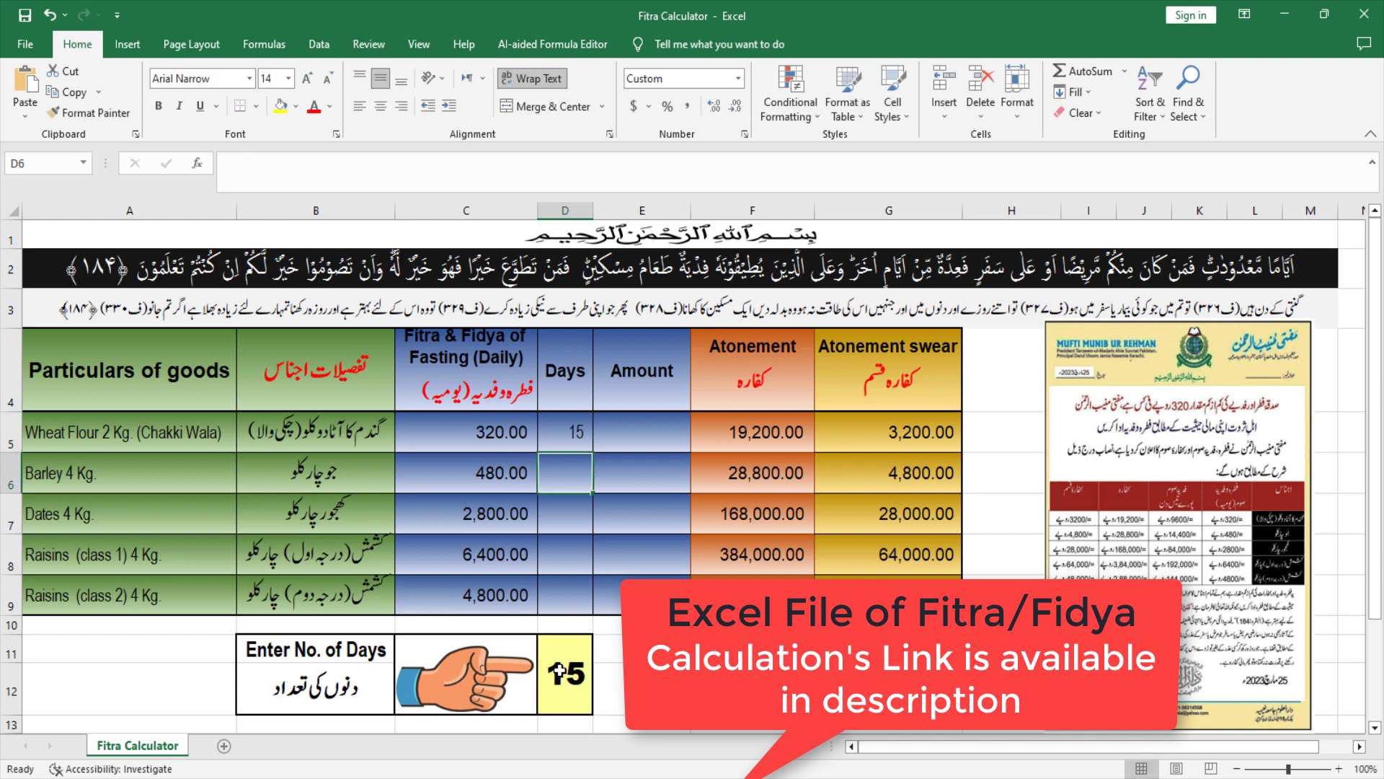
Step: Copy the =$D$11 Days formula from D5 into D6 through D9
{"action": "key", "text": "Up"}
{"action": "key", "text": "ctrl+c"}
{"action": "key", "text": "Down"}
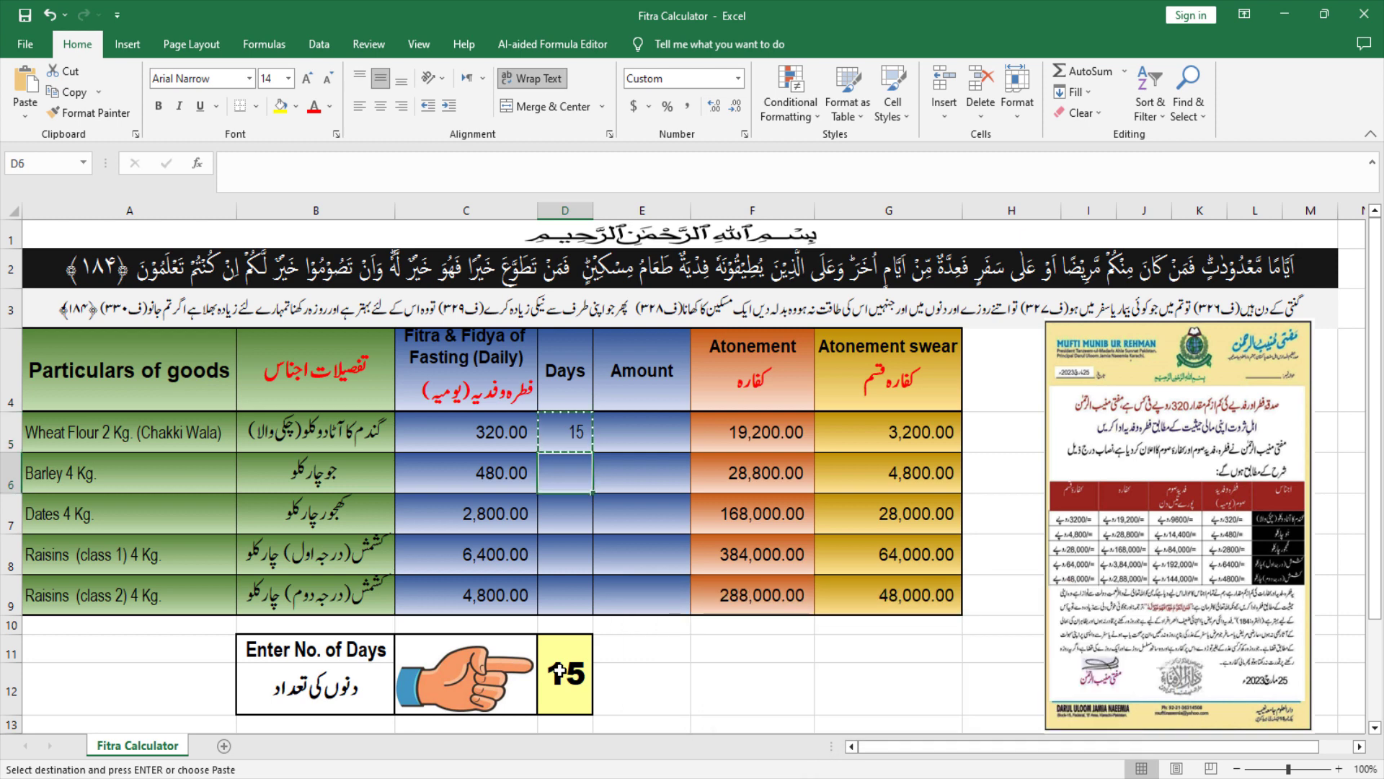
{"action": "key", "text": "shift+Down"}
{"action": "key", "text": "shift+Down"}
{"action": "key", "text": "shift+Down"}
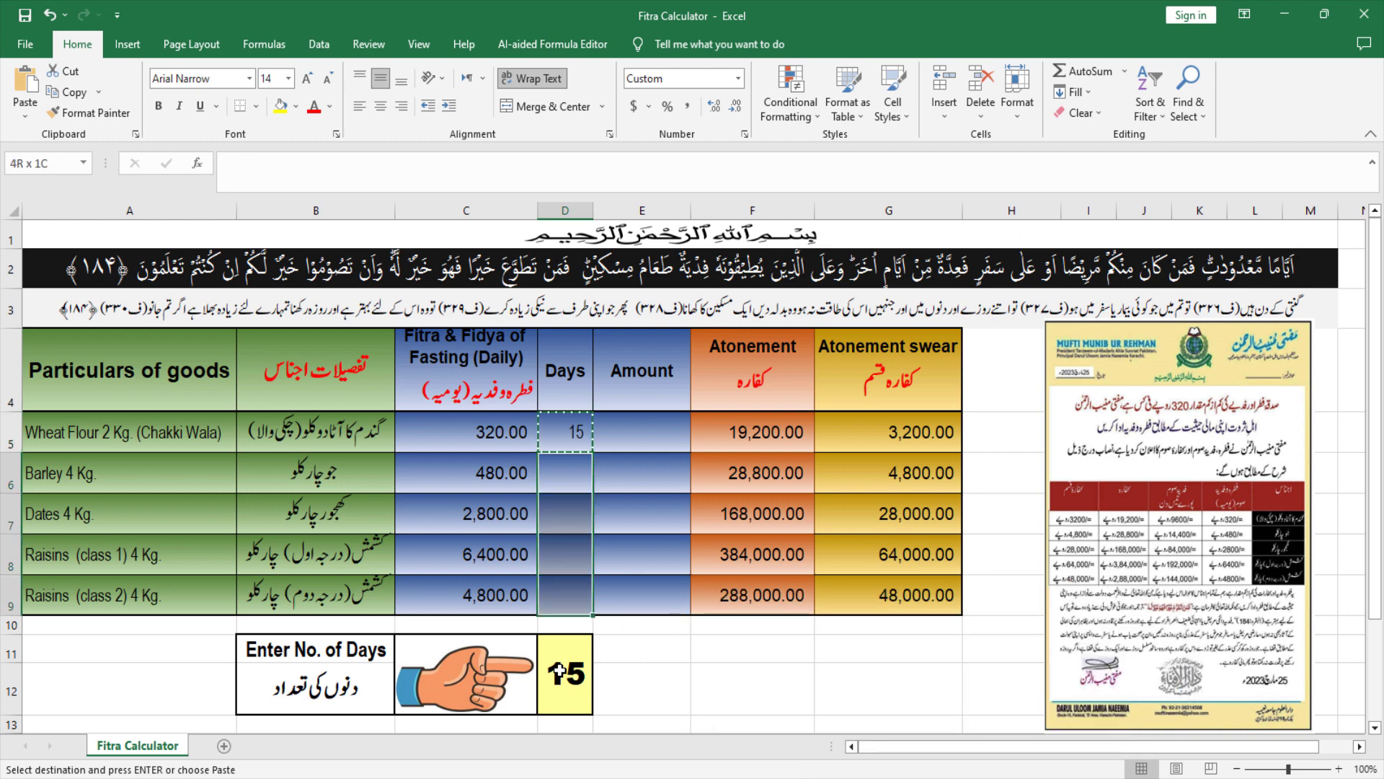
{"action": "key", "text": "ctrl+v"}
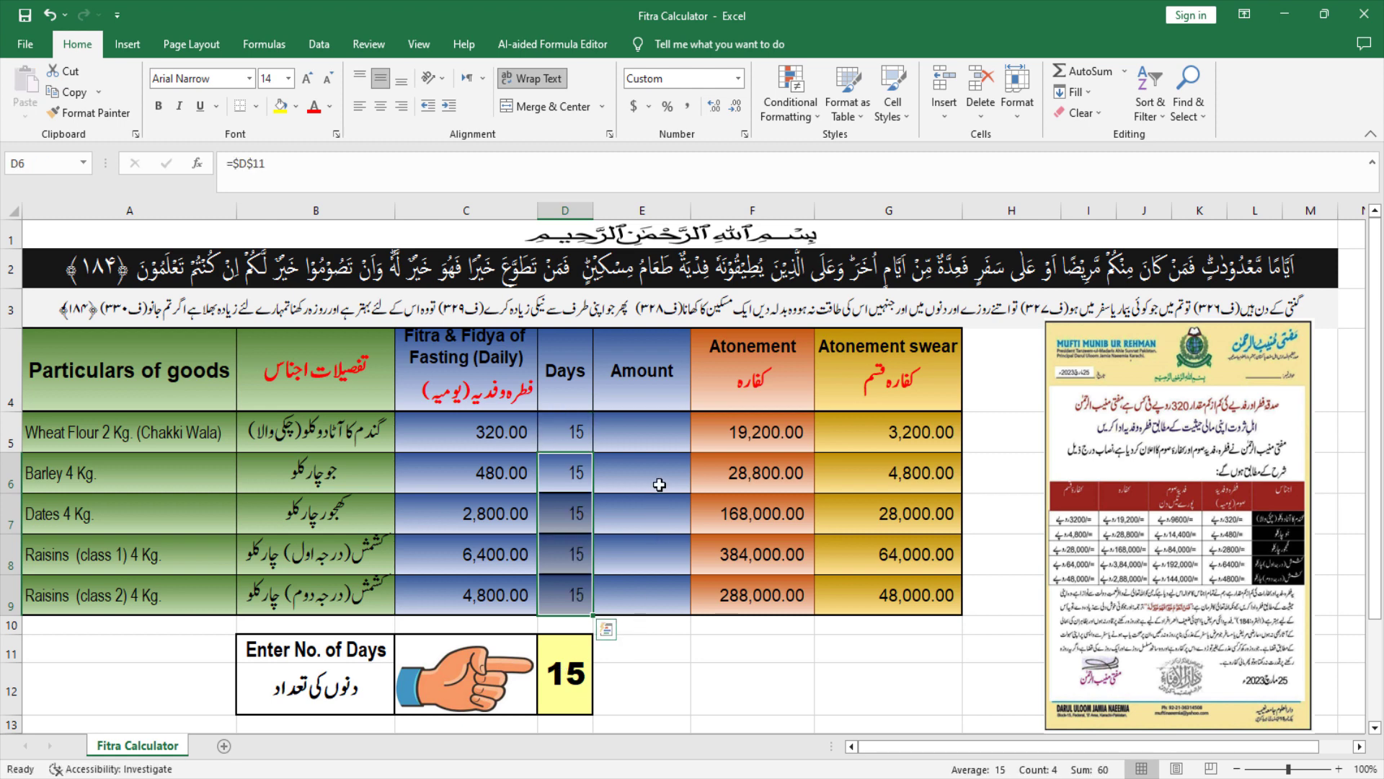
Step: Enter the Amount formula =C5*D5 in E5 for wheat flour
{"action": "left_click", "coordinate": [655, 436]}
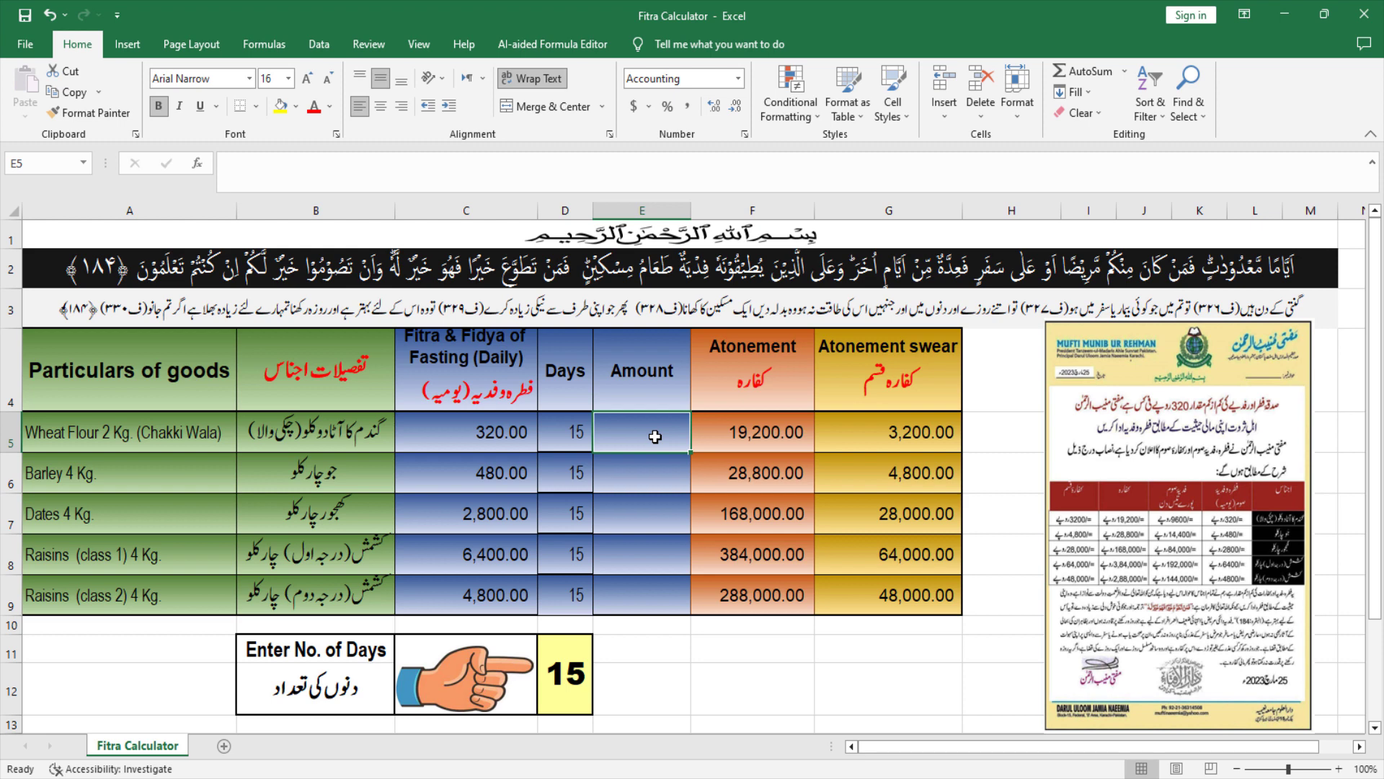
{"action": "type", "text": "="}
{"action": "key", "text": "Left"}
{"action": "key", "text": "Left"}
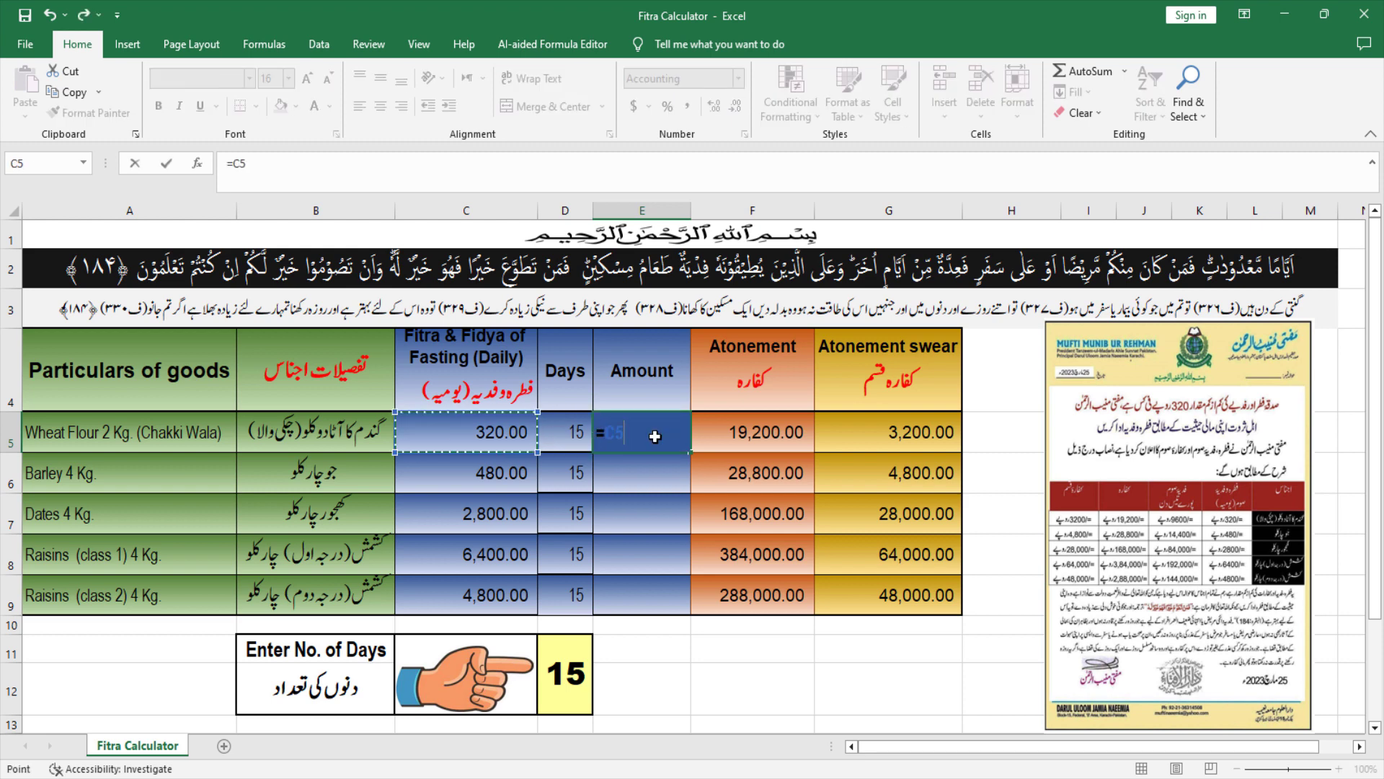
{"action": "type", "text": "*"}
{"action": "key", "text": "Left"}
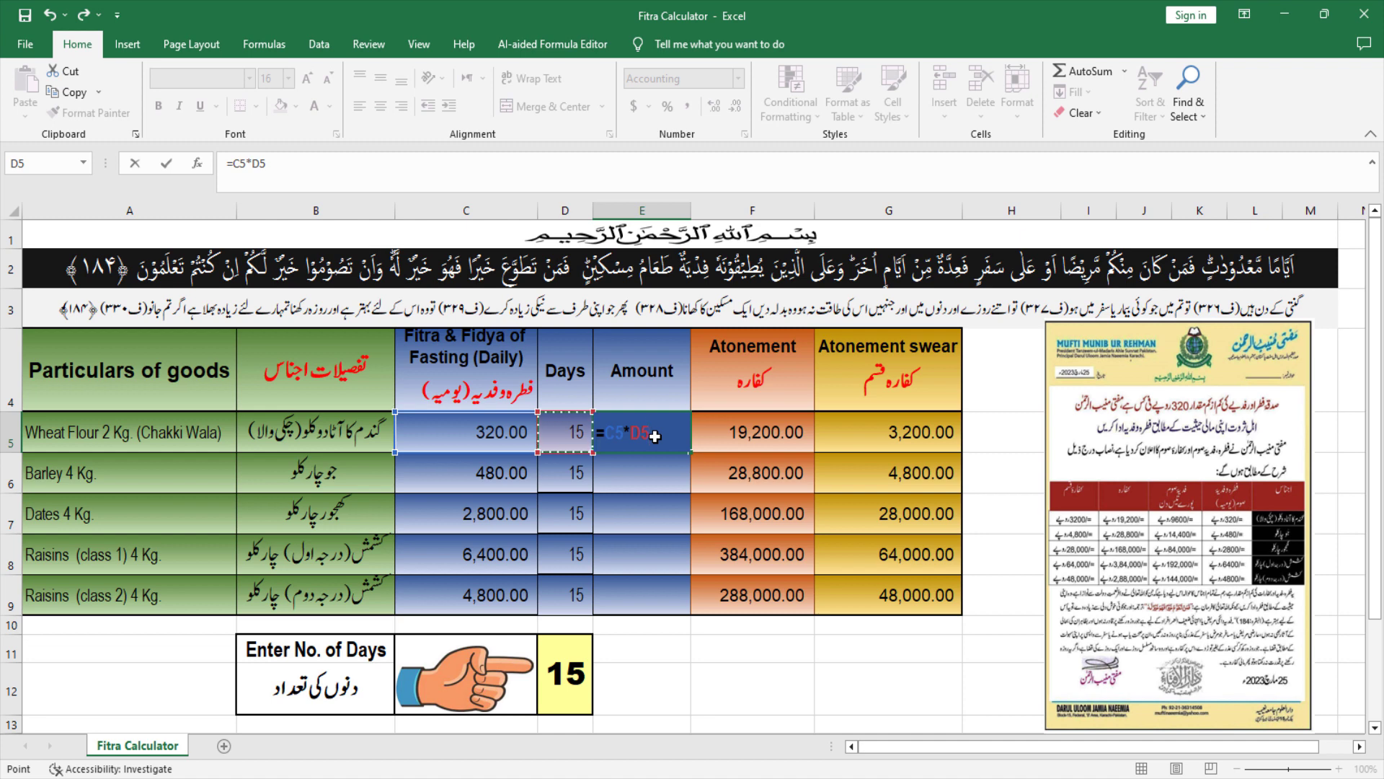
{"action": "key", "text": "Return"}
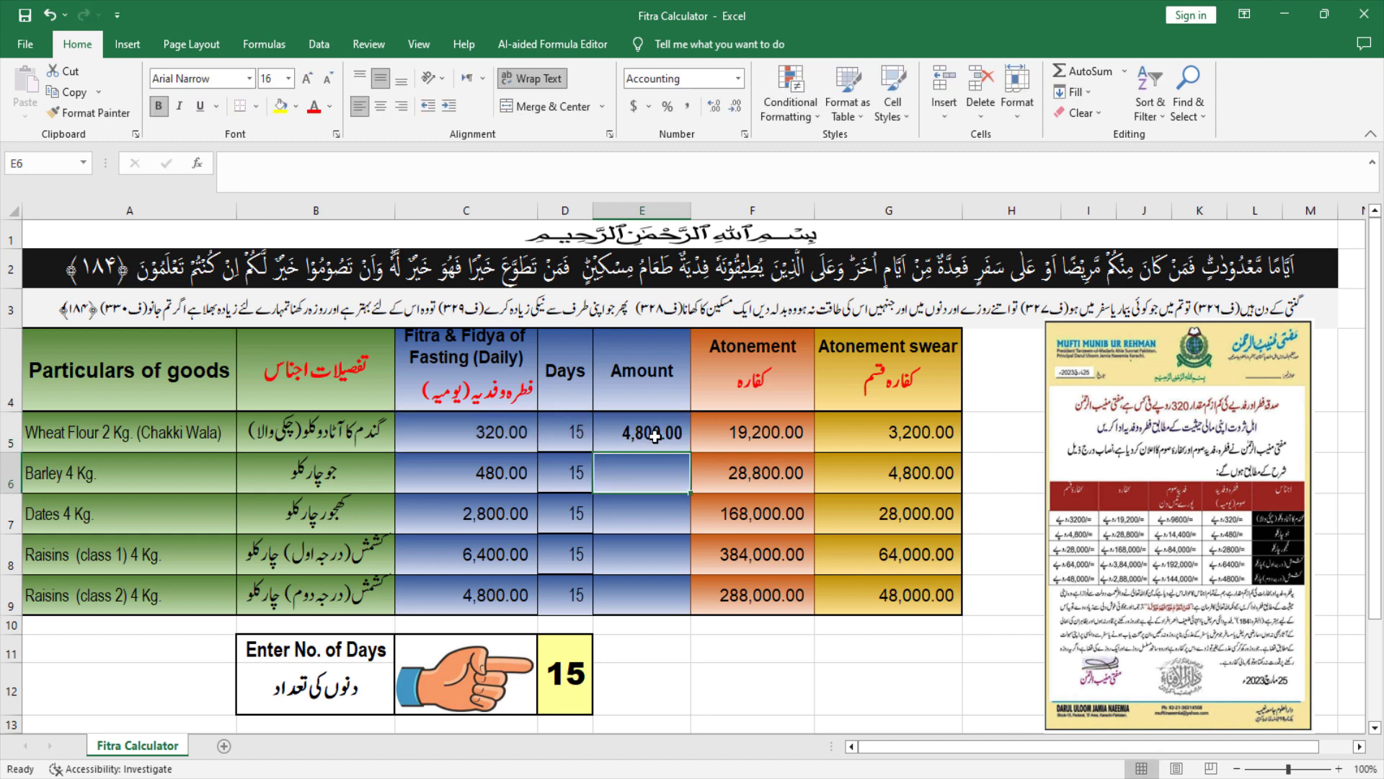
Step: Copy the E5 Amount formula into E6 through E9
{"action": "left_click", "coordinate": [655, 436]}
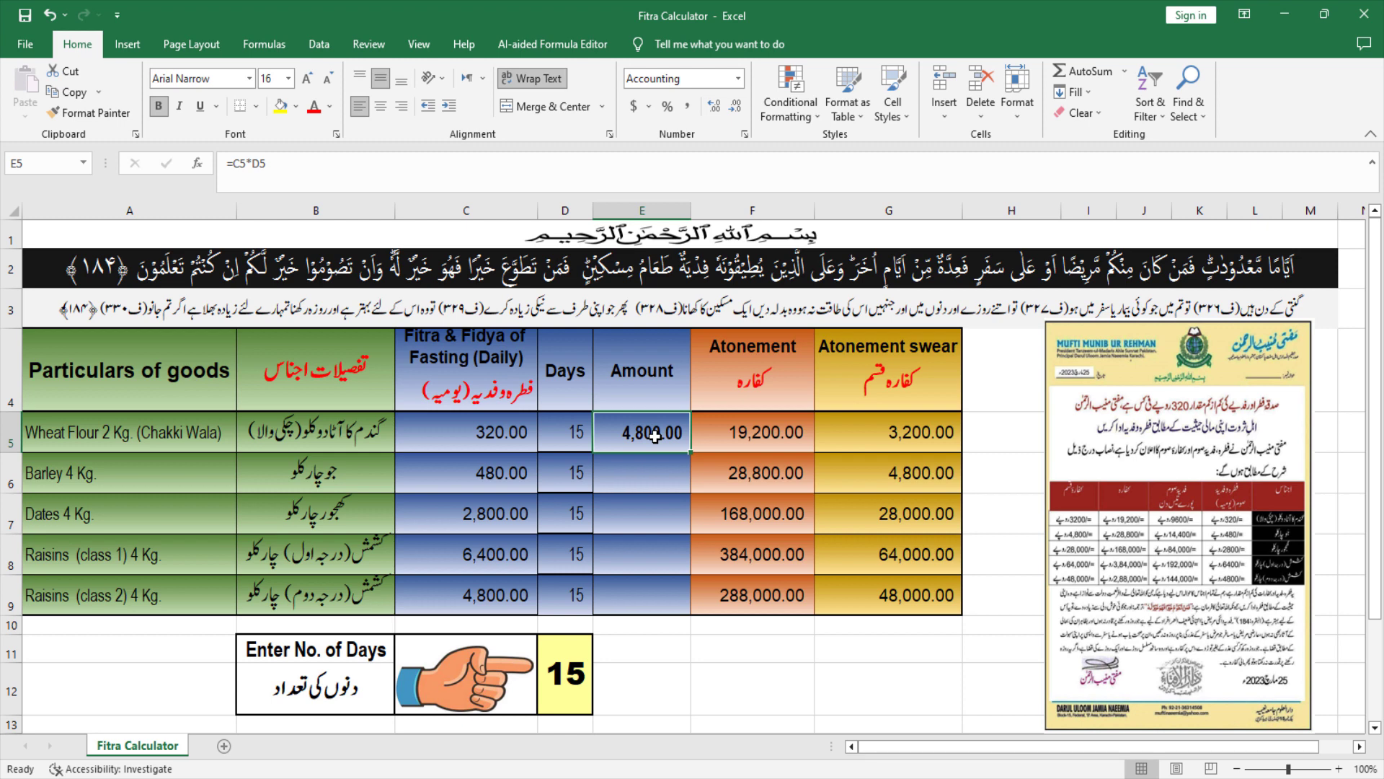
{"action": "key", "text": "ctrl+c"}
{"action": "key", "text": "Down"}
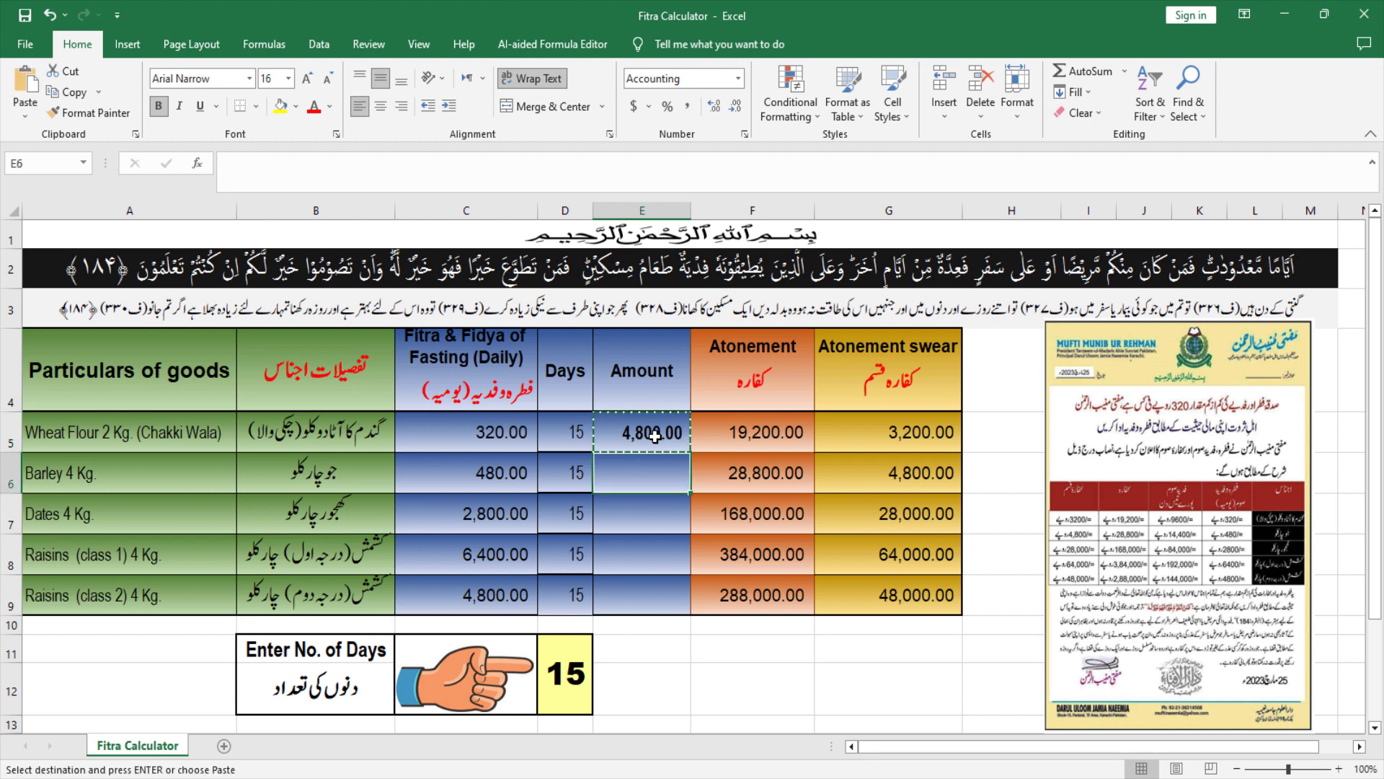
{"action": "key", "text": "shift+Down"}
{"action": "key", "text": "shift+Down"}
{"action": "key", "text": "shift+Down"}
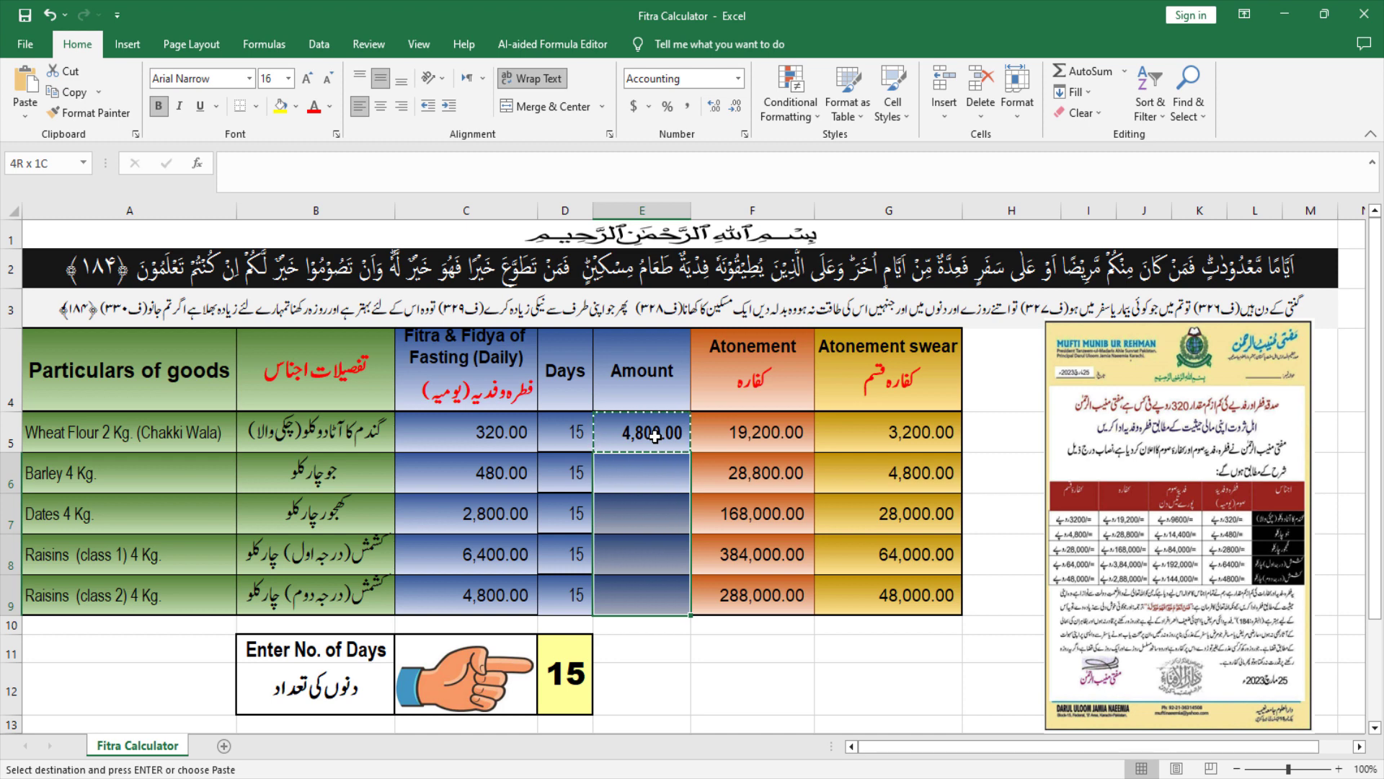
{"action": "key", "text": "Return"}
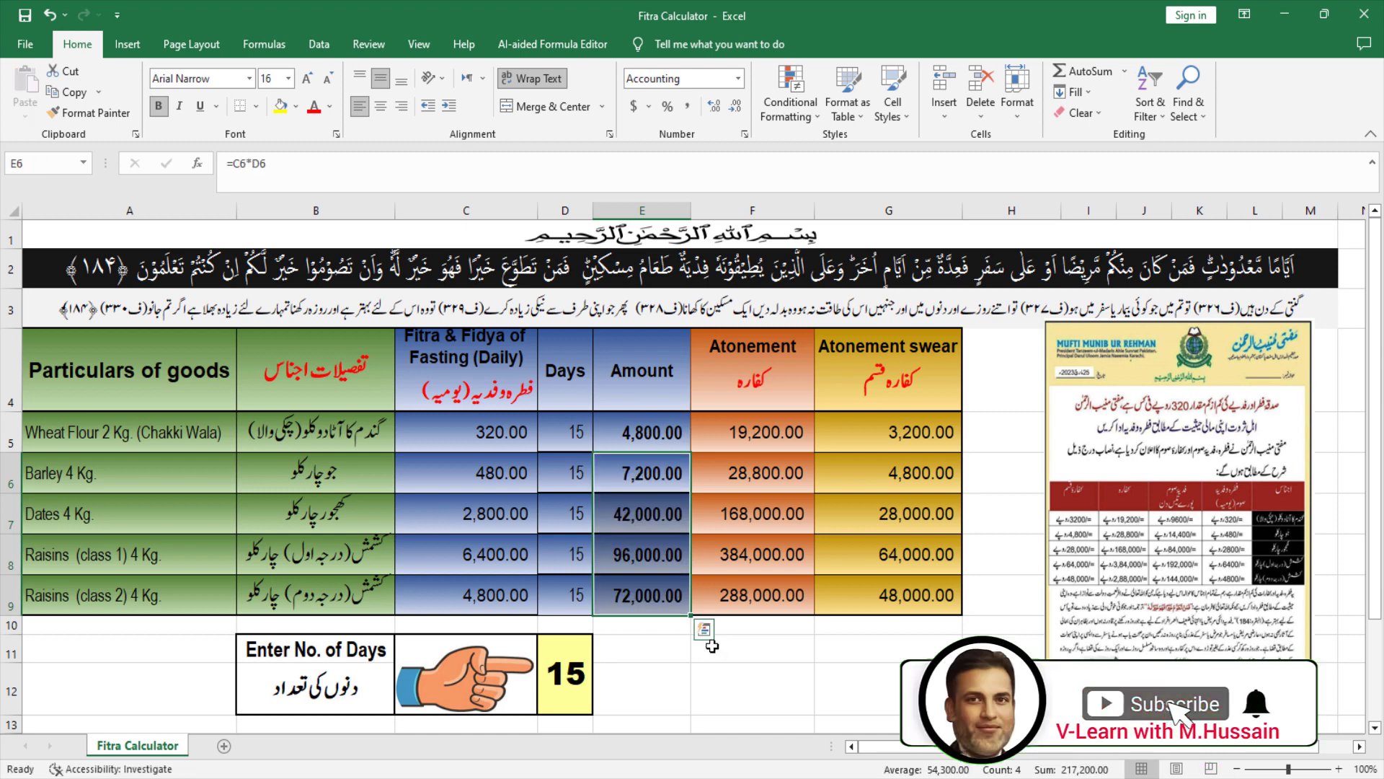
{"action": "left_click", "coordinate": [697, 673]}
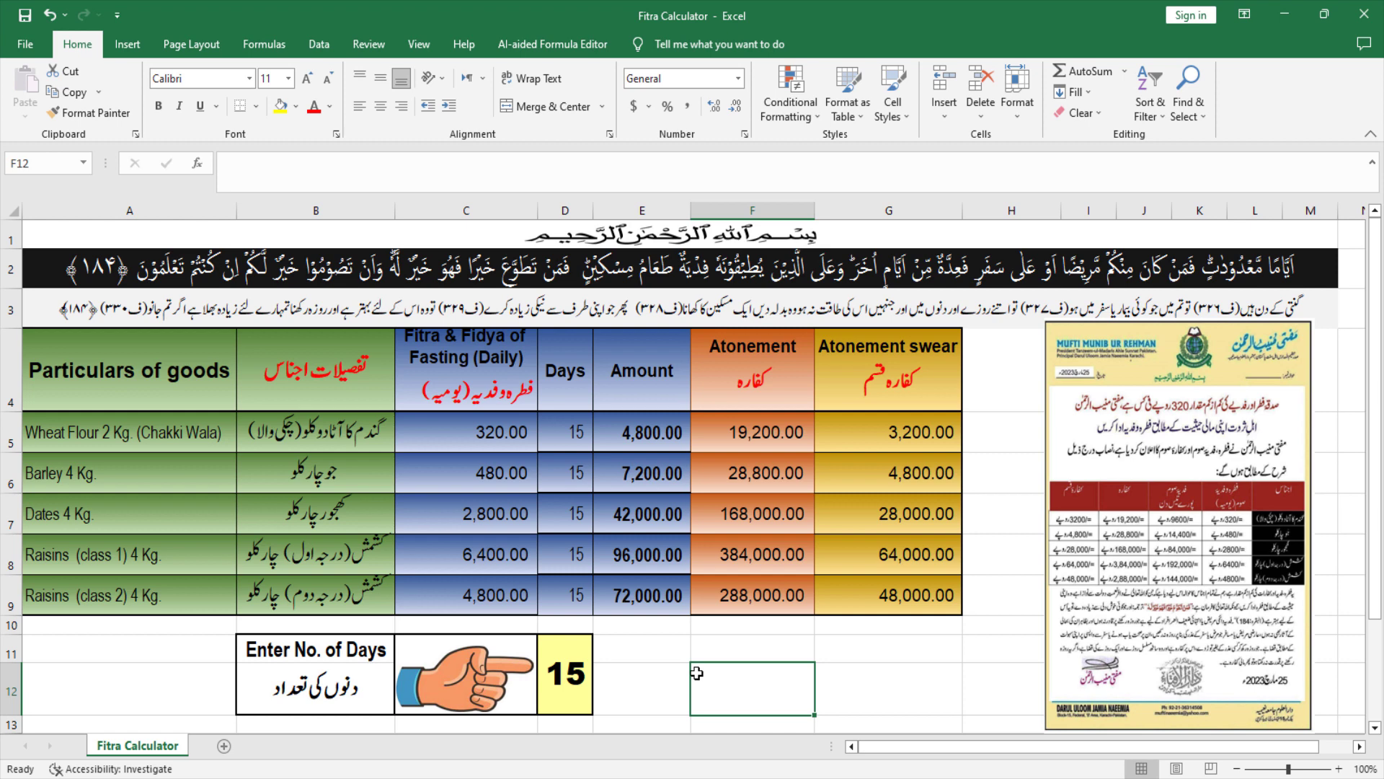
Step: Change D11 to 10 days, so the Amounts become 3,200.00 through 48,000.00
{"action": "left_click", "coordinate": [566, 678]}
{"action": "type", "text": "10"}
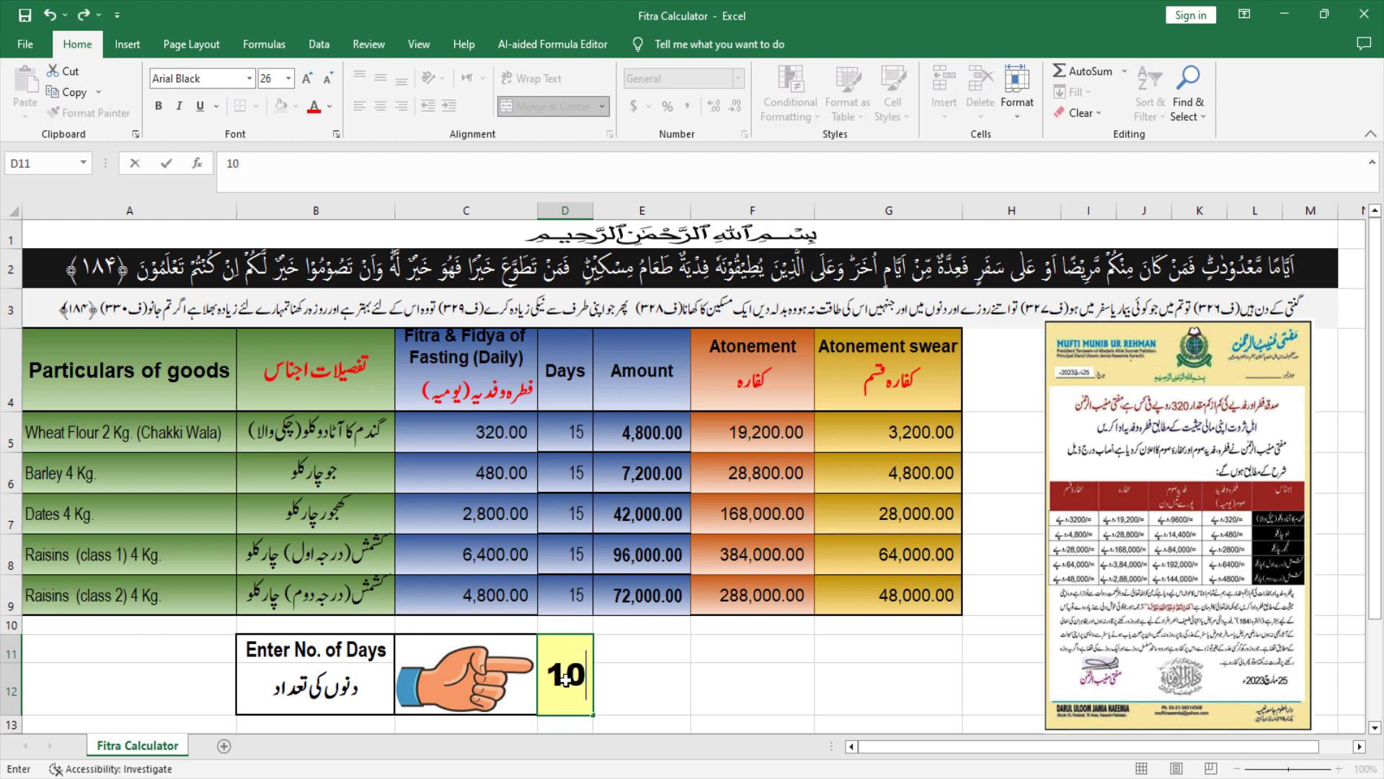
{"action": "key", "text": "Return"}
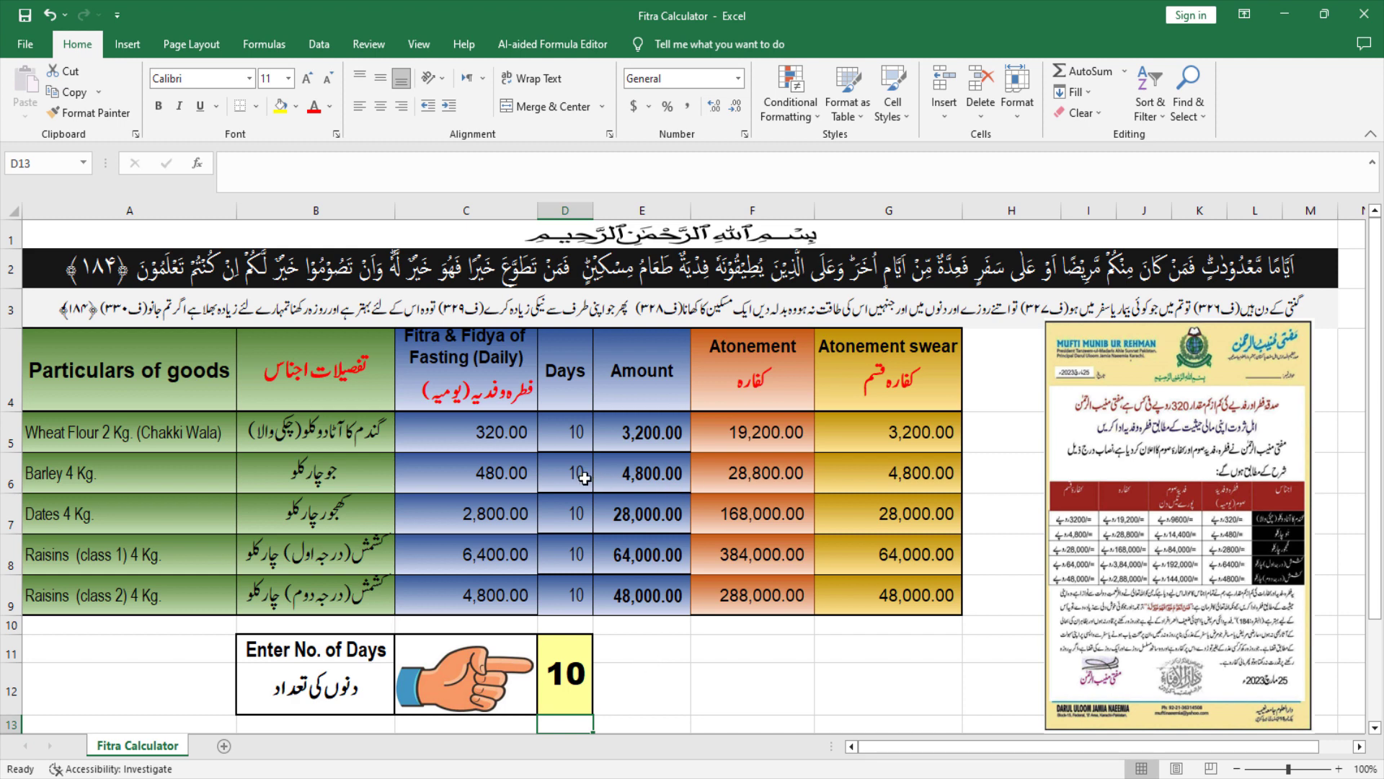
{"action": "left_click", "coordinate": [744, 444]}
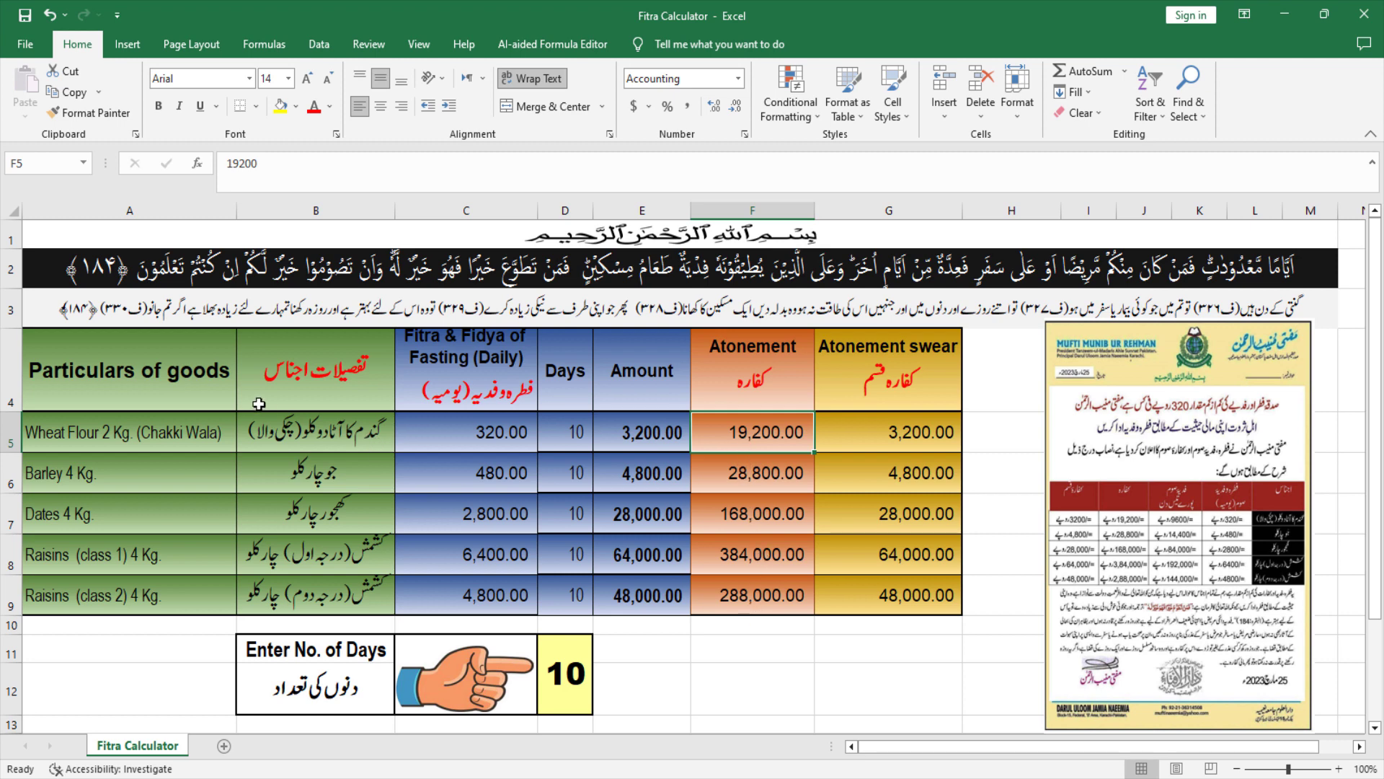
{"action": "left_click", "coordinate": [913, 438]}
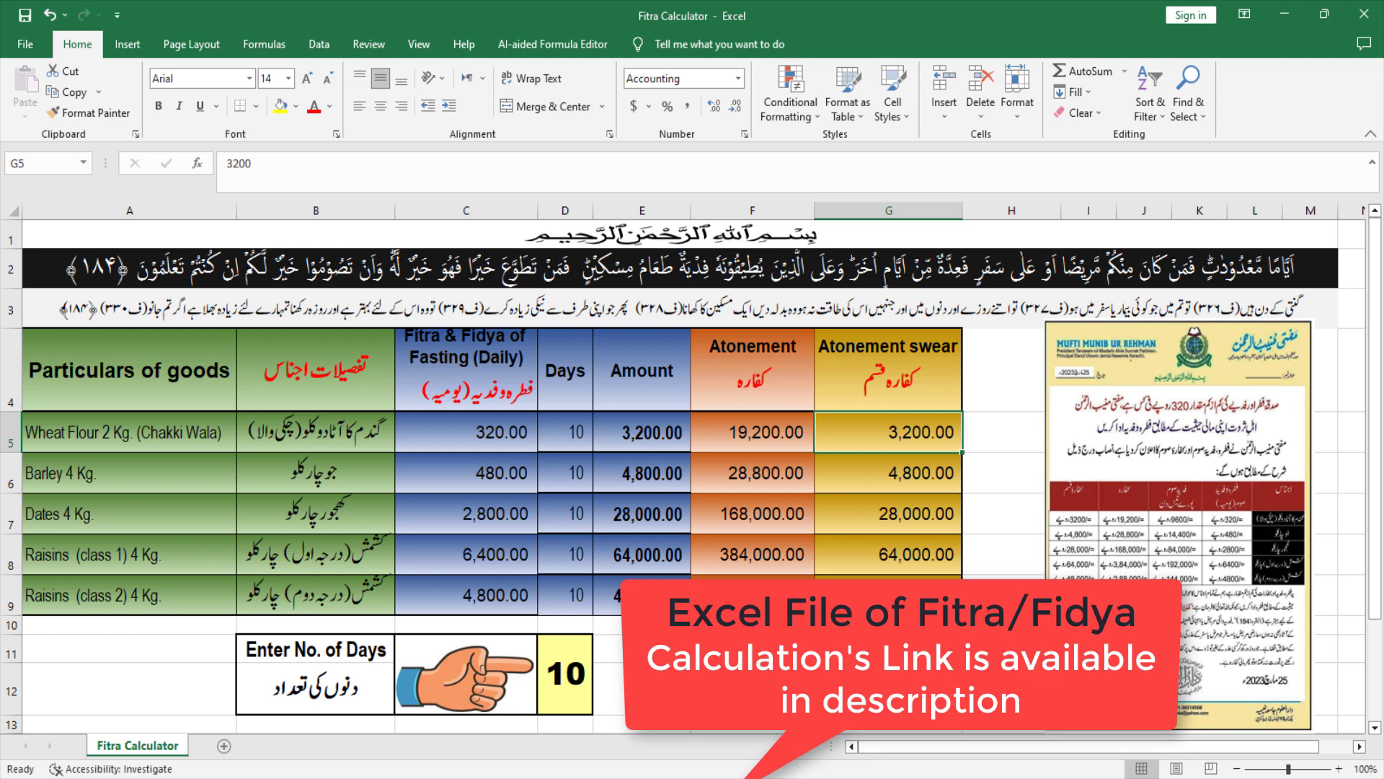
{"action": "left_click", "coordinate": [910, 653]}
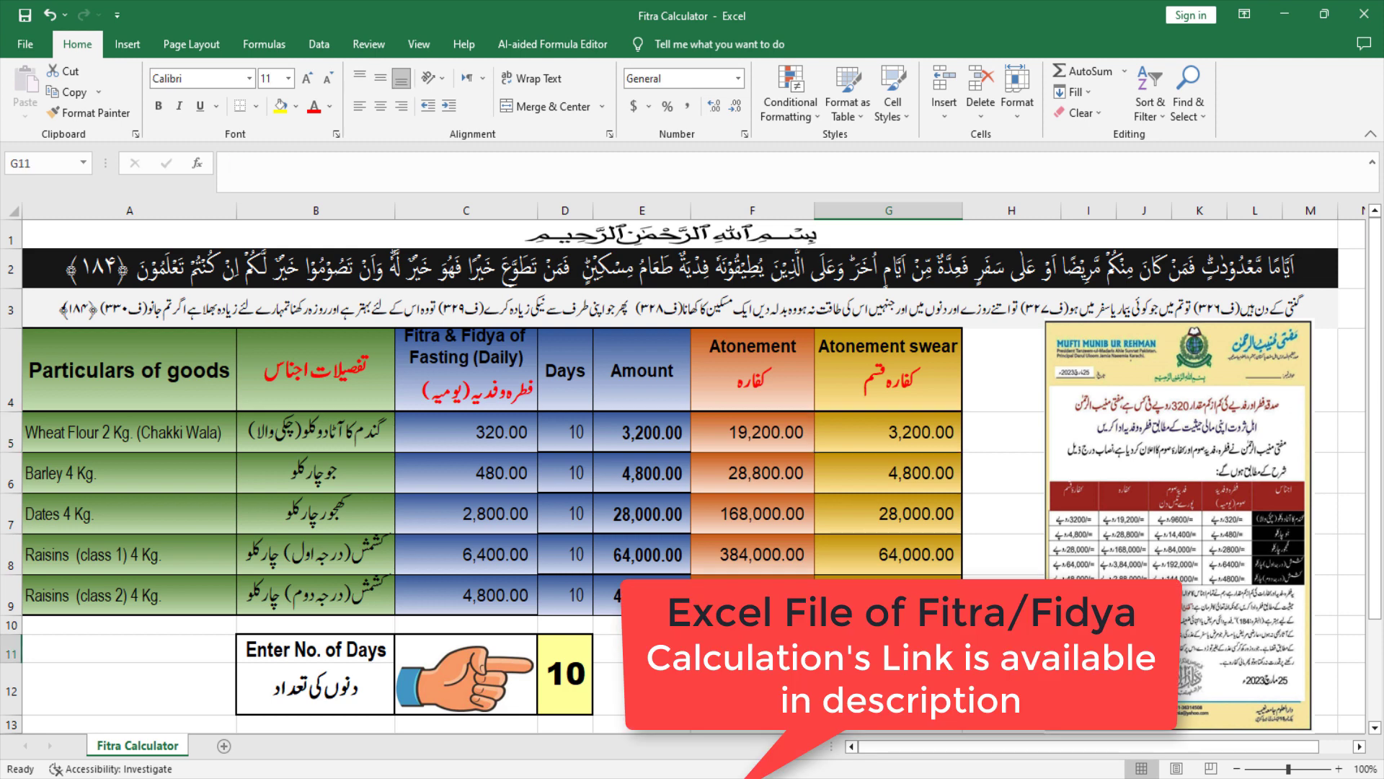
{"action": "left_click", "coordinate": [739, 438]}
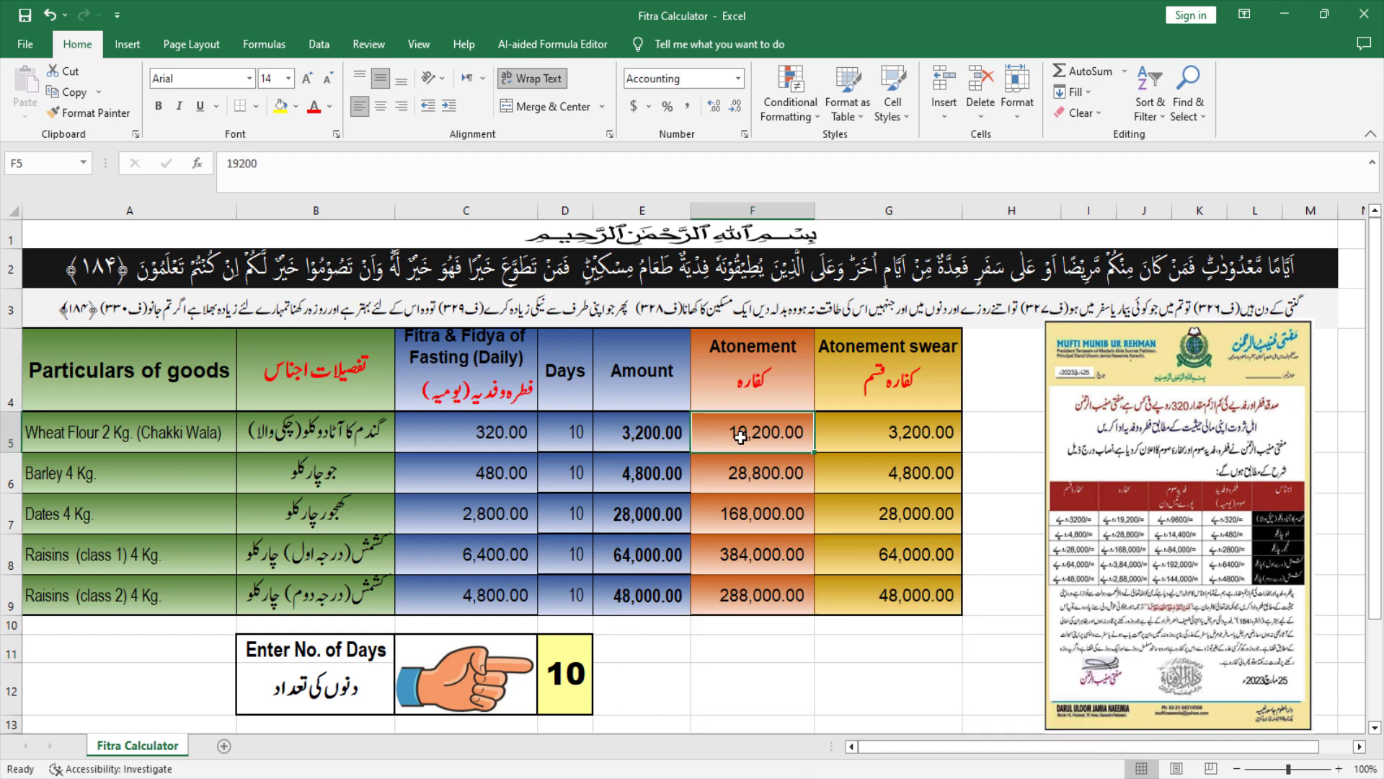
{"action": "left_click", "coordinate": [586, 690]}
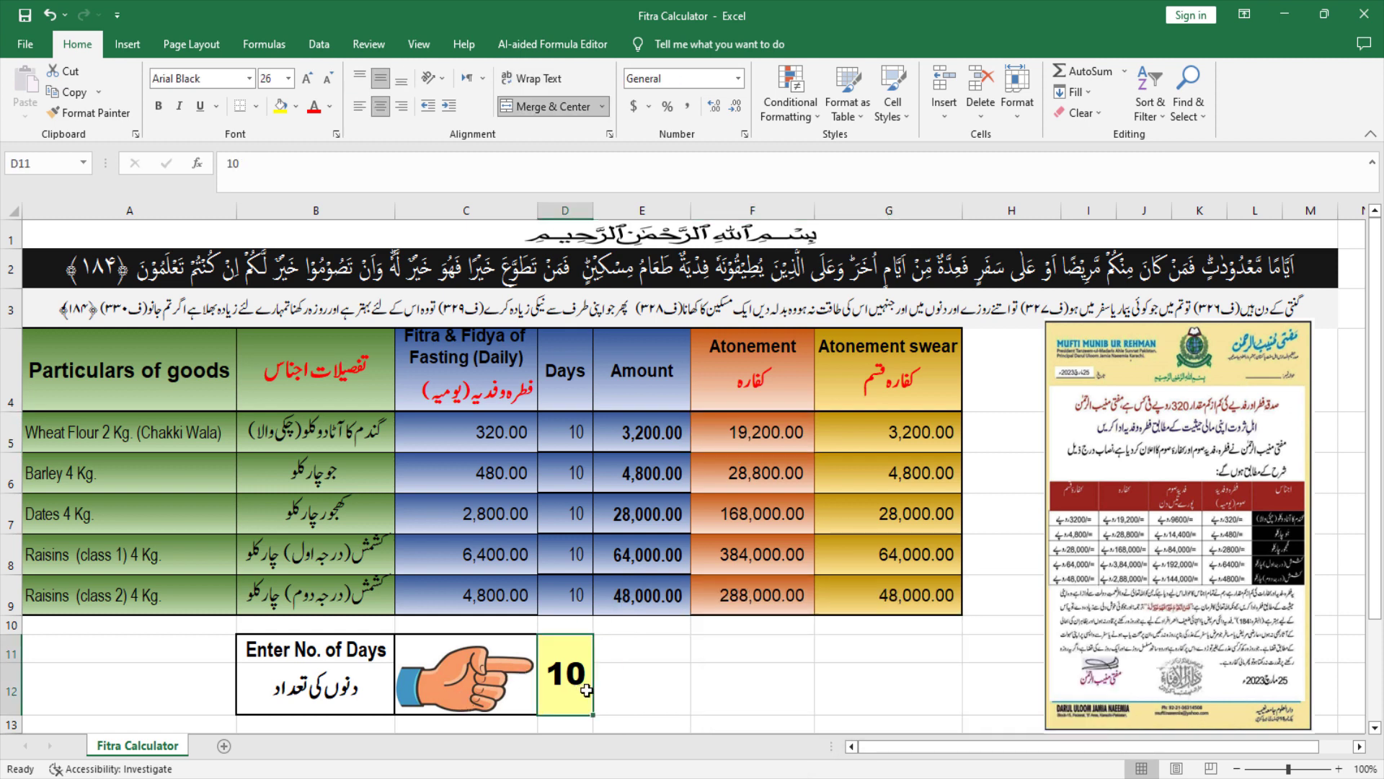
Step: Try 5 days in D11, then change the day count to 12
{"action": "type", "text": "5"}
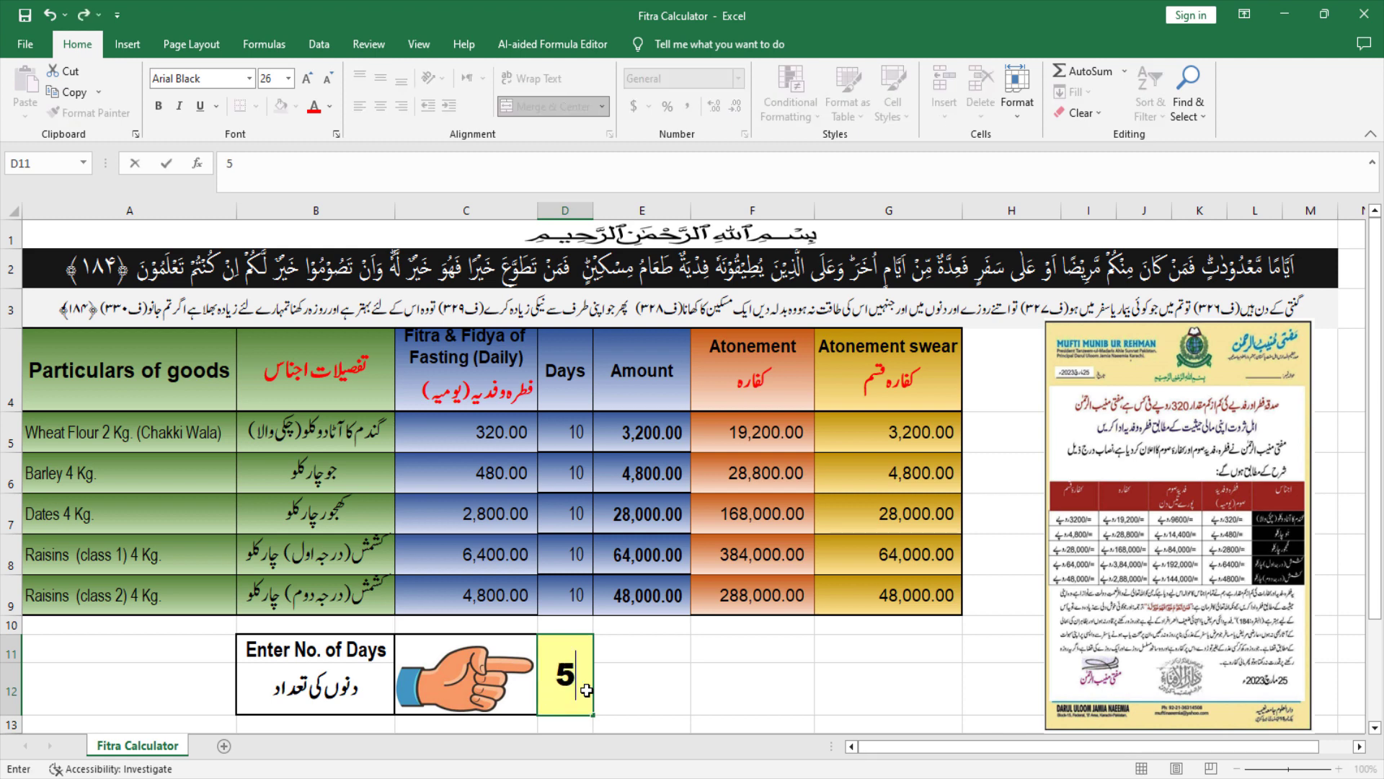
{"action": "key", "text": "Return"}
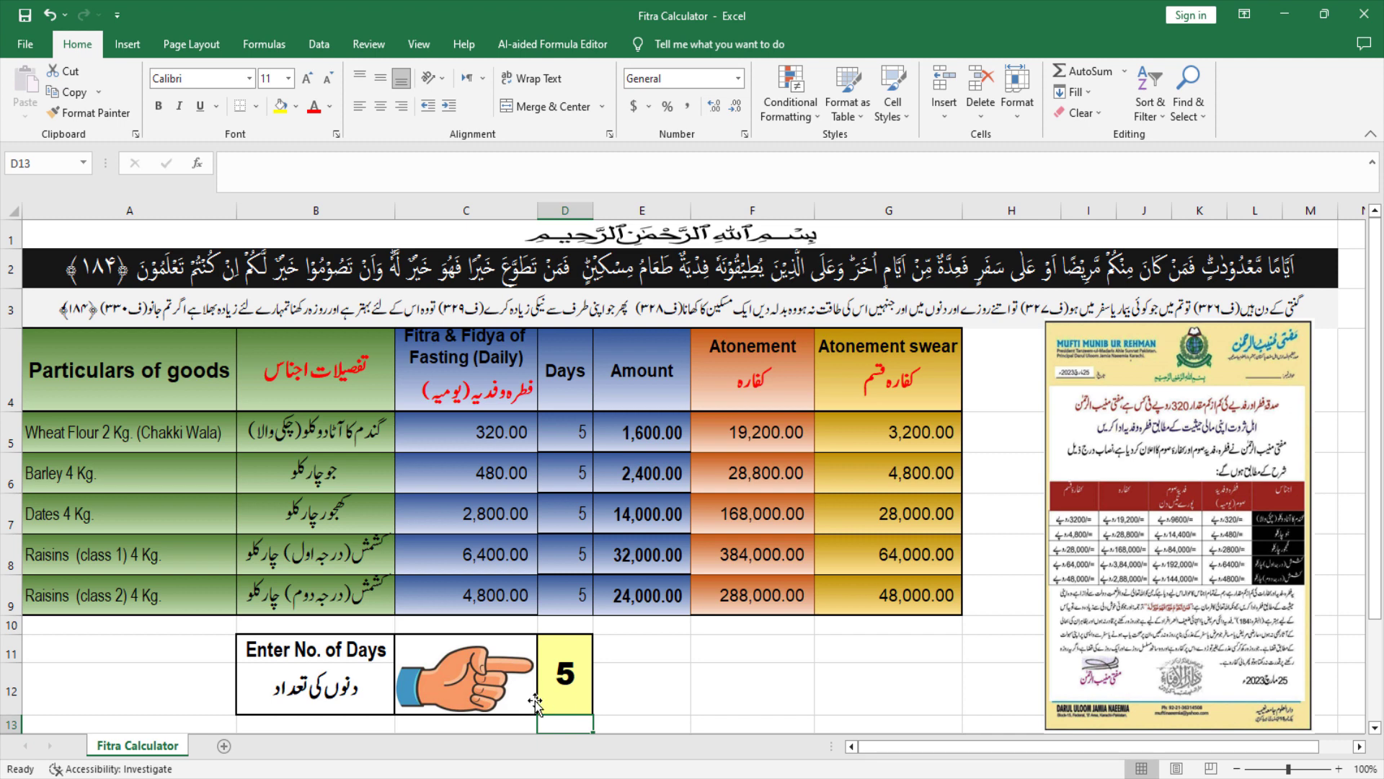
{"action": "left_click", "coordinate": [556, 687]}
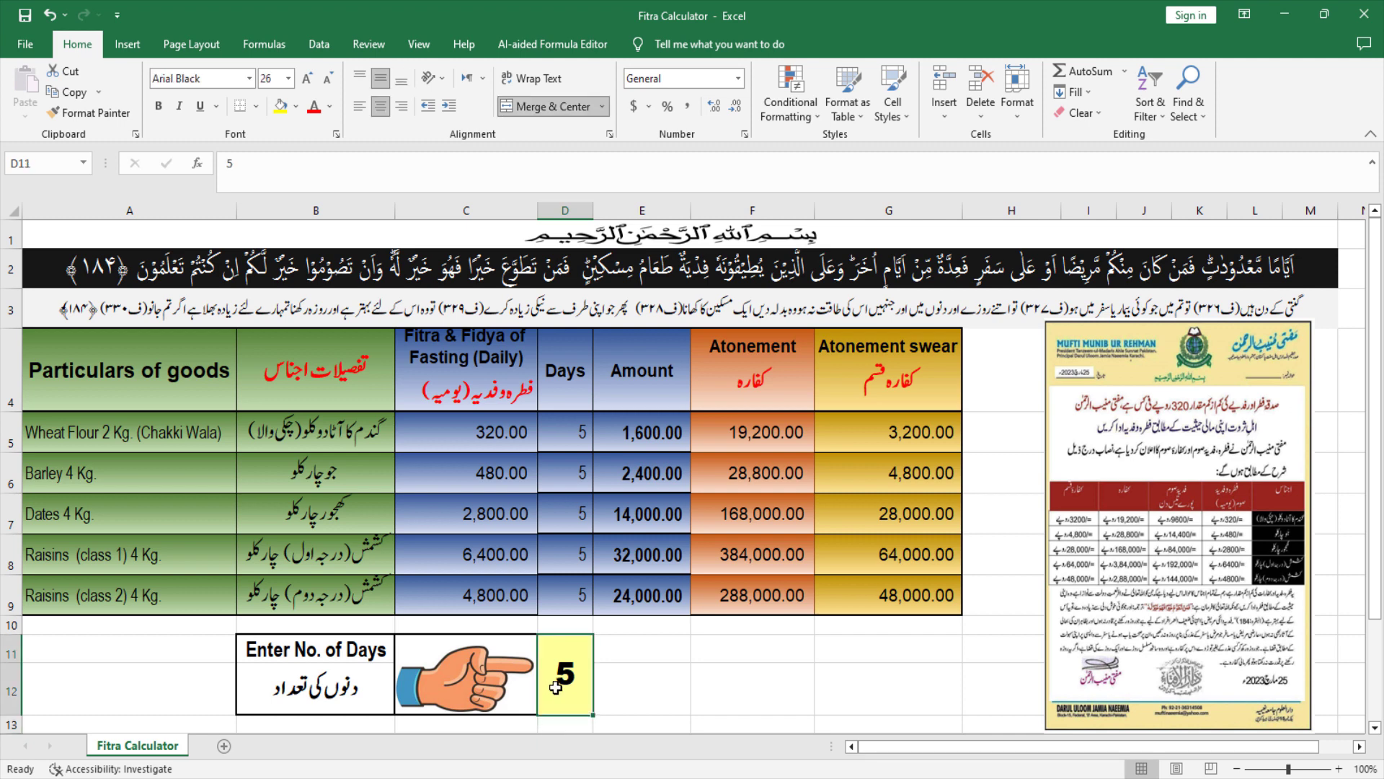
{"action": "type", "text": "12"}
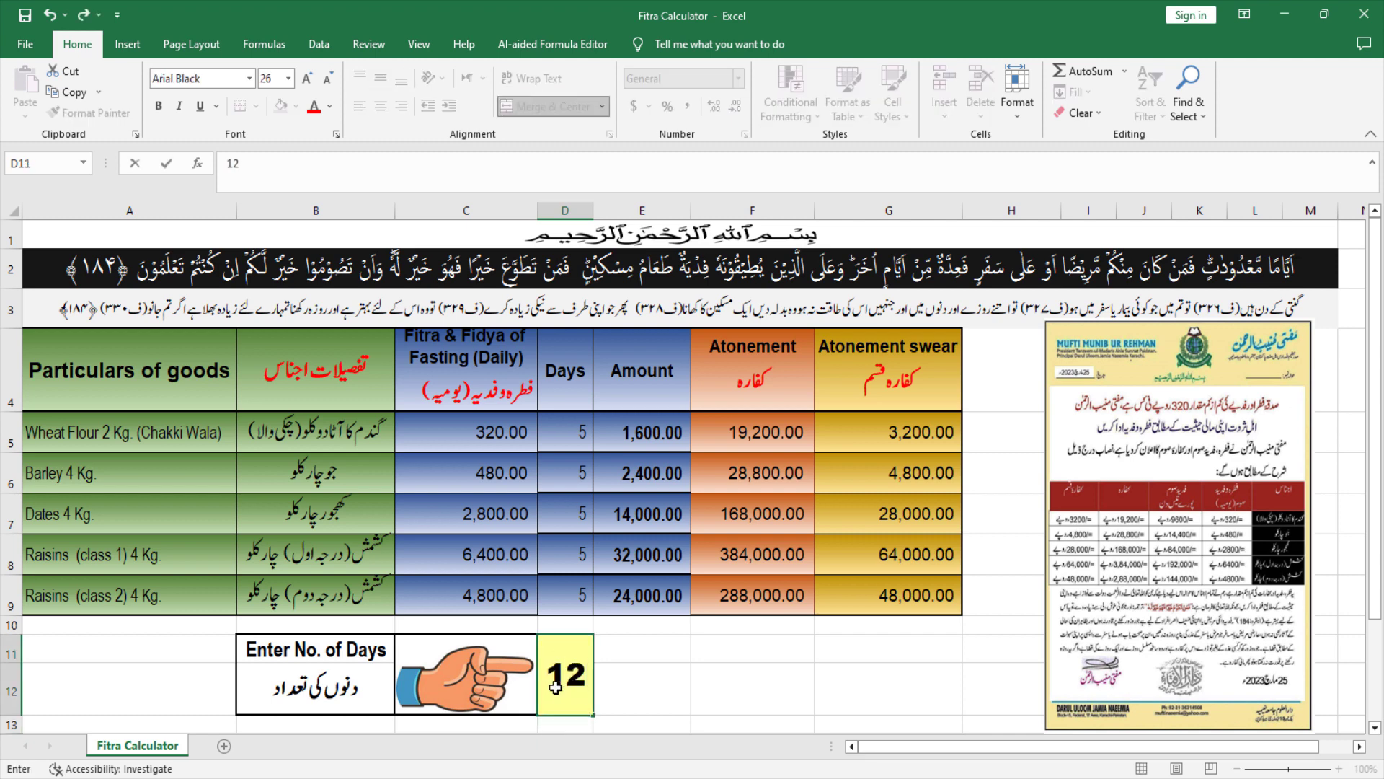
{"action": "key", "text": "Return"}
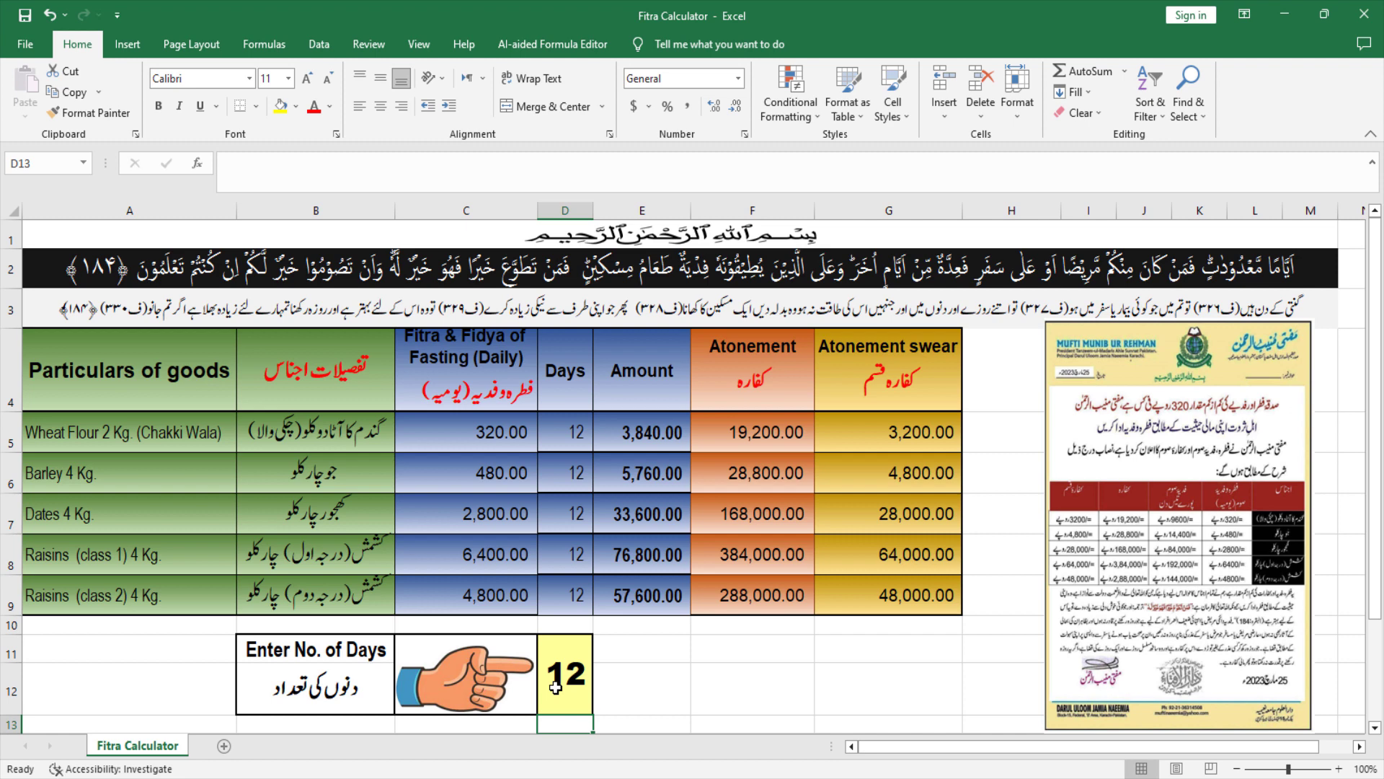